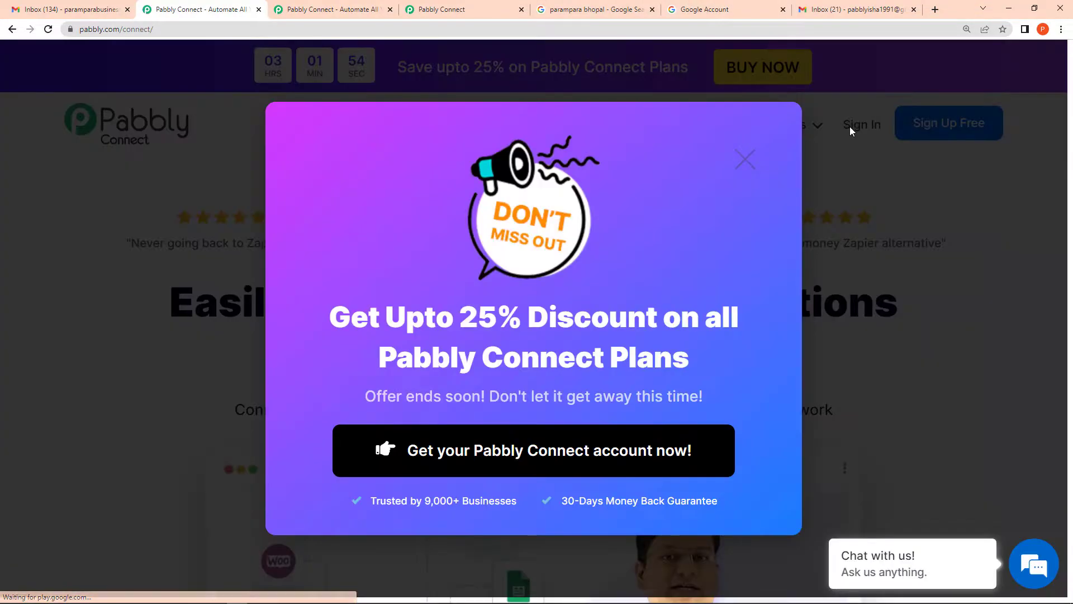
Dismiss the discount offer, sign in to the Pabbly account and open Pabbly Connect from the available apps
click(741, 161)
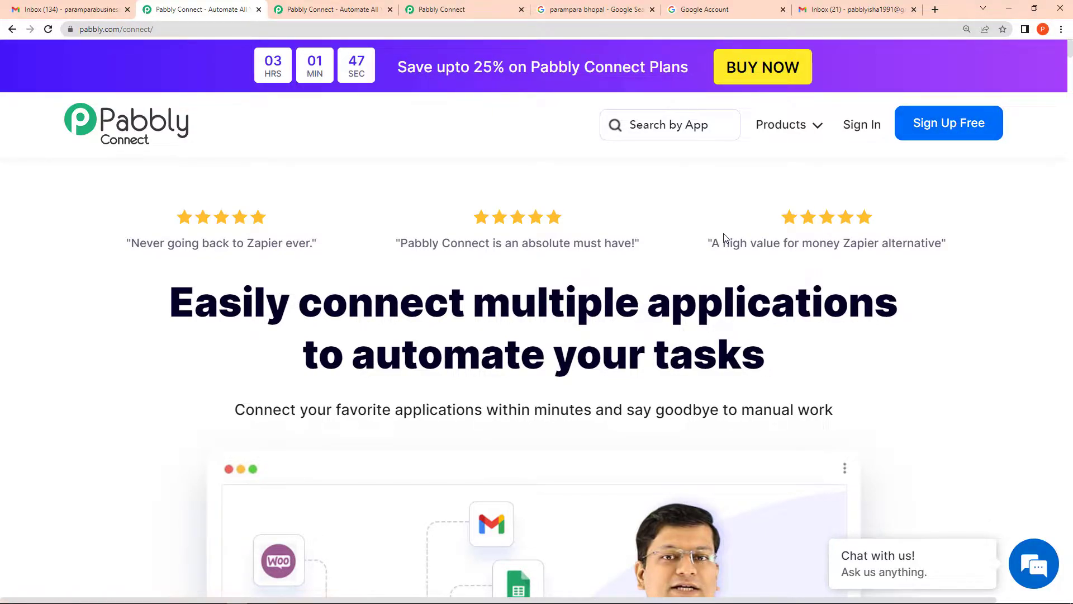
click(855, 137)
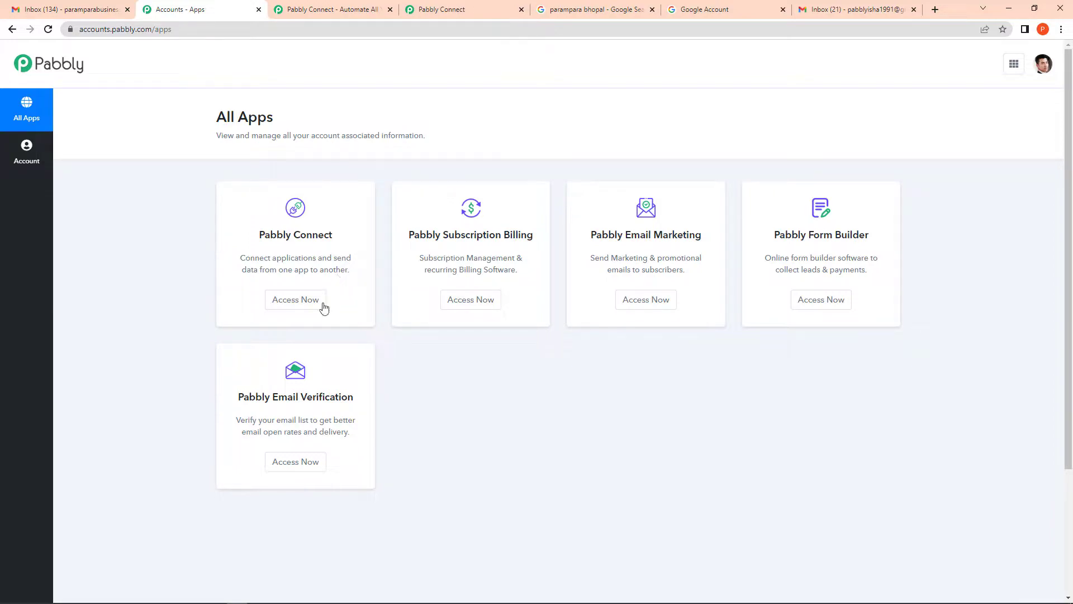
click(285, 302)
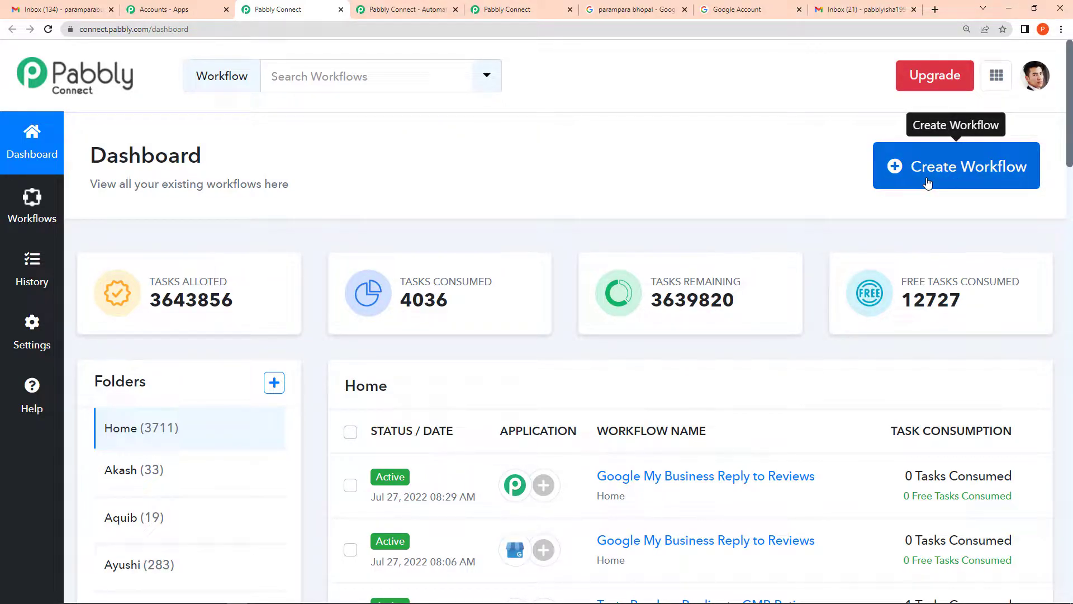
Create a new workflow named "Google My Business Reply to Reviews"
click(966, 169)
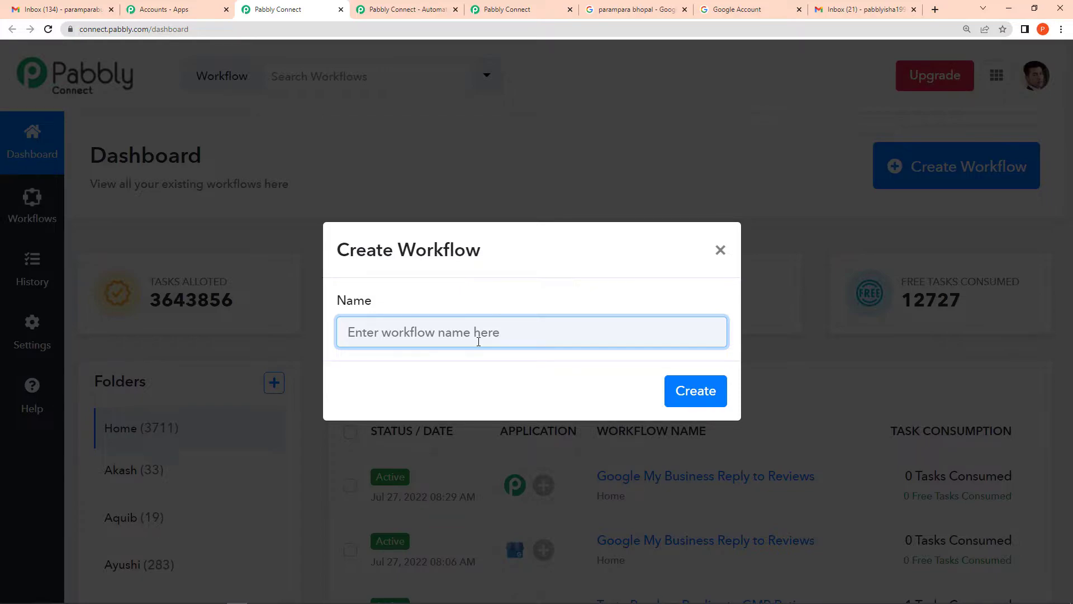
text(G)
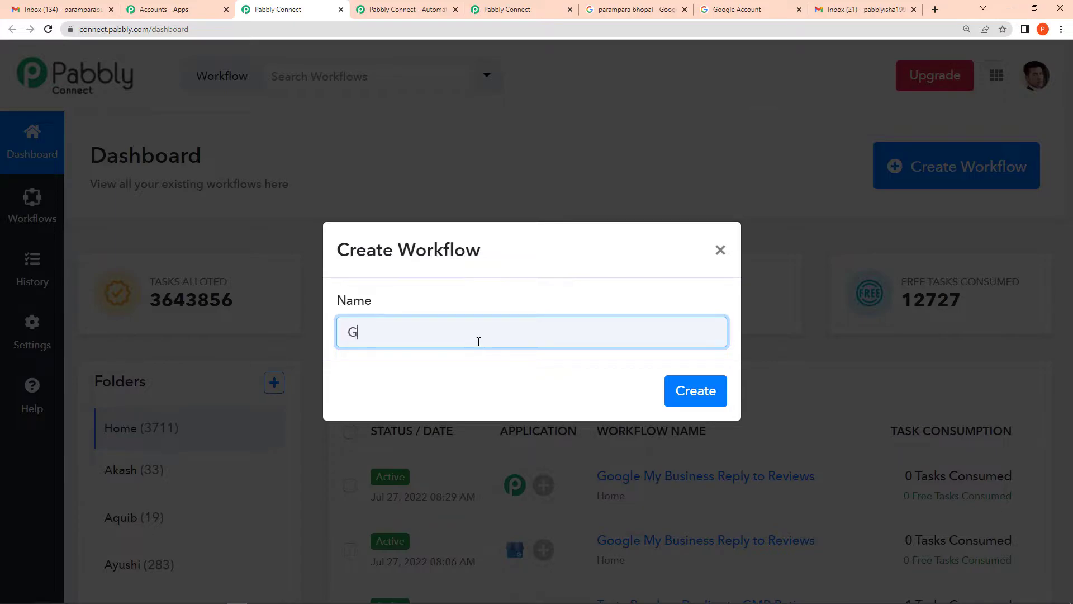
text(oogle My Business Reply )
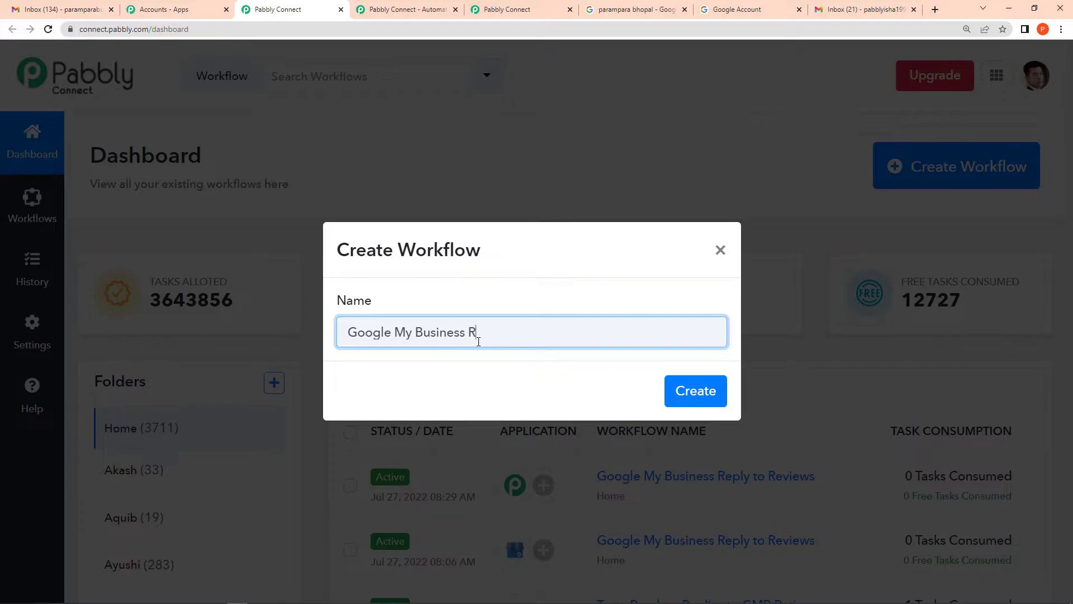
text(to Reviews)
click(705, 391)
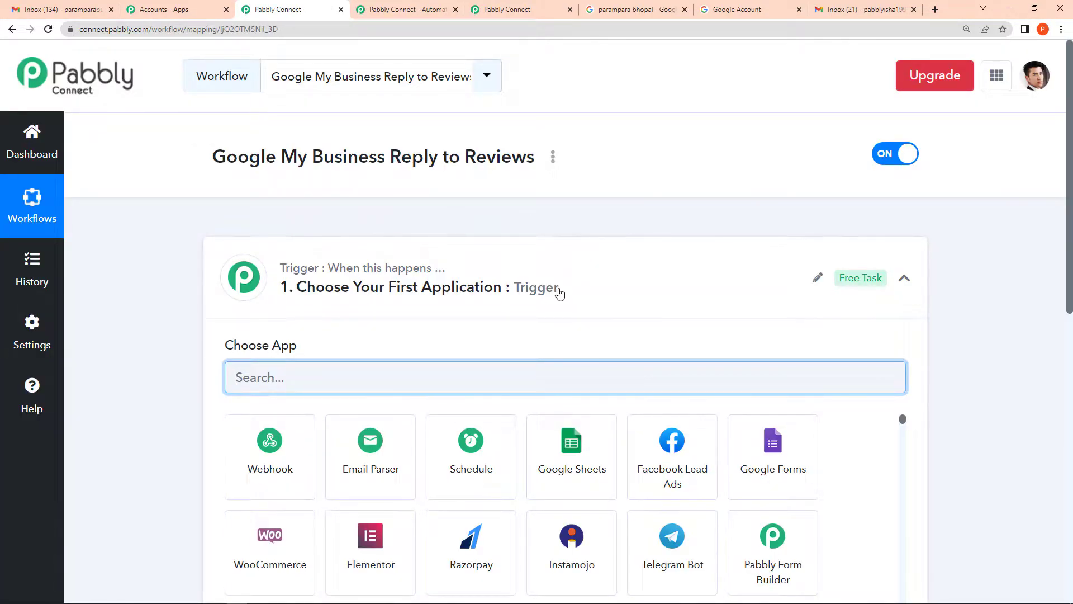
Set the workflow's trigger application to Google My Business with New Review as the trigger event
scroll(503, 381, down, 5)
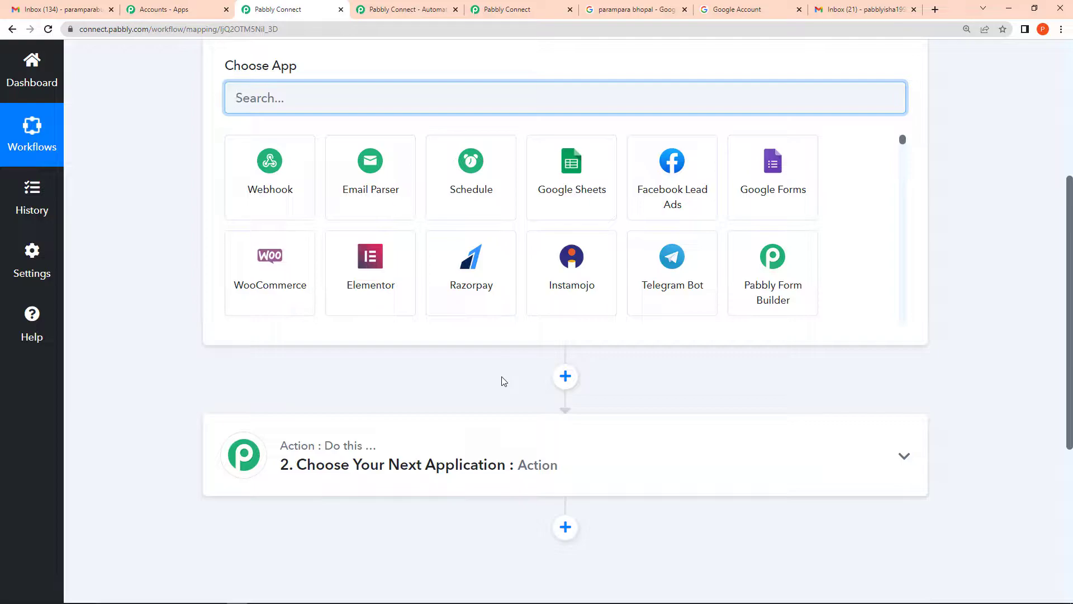
scroll(502, 377, up, 1)
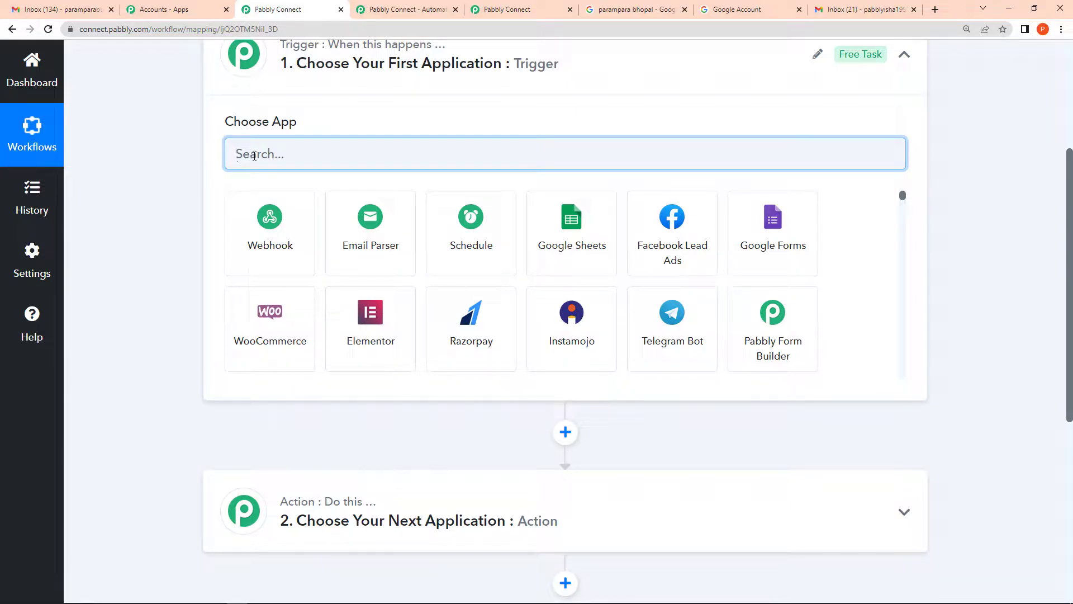
text(Google)
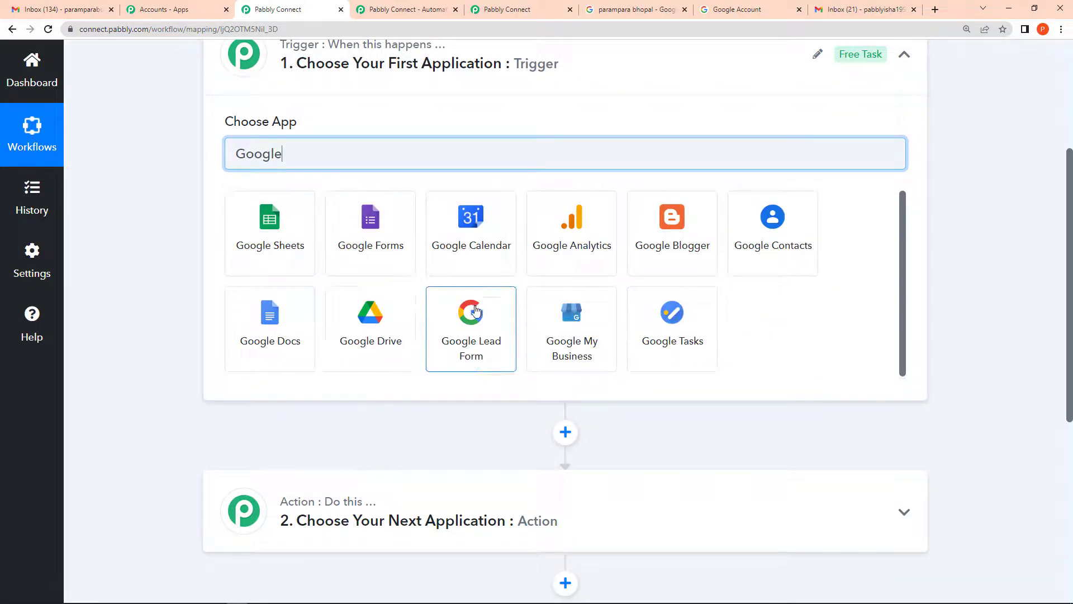
click(555, 358)
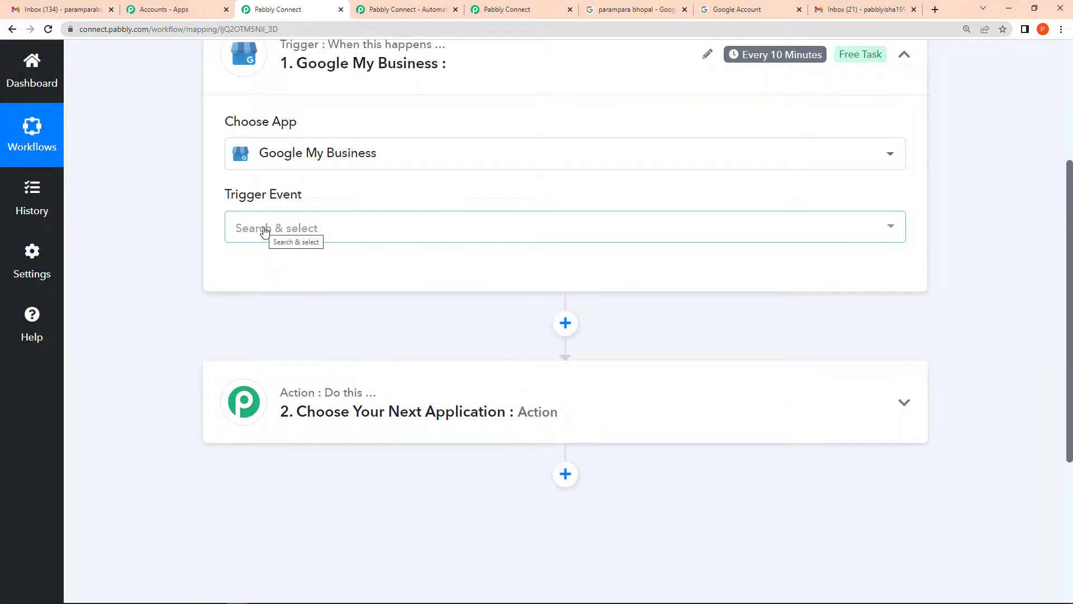
click(265, 231)
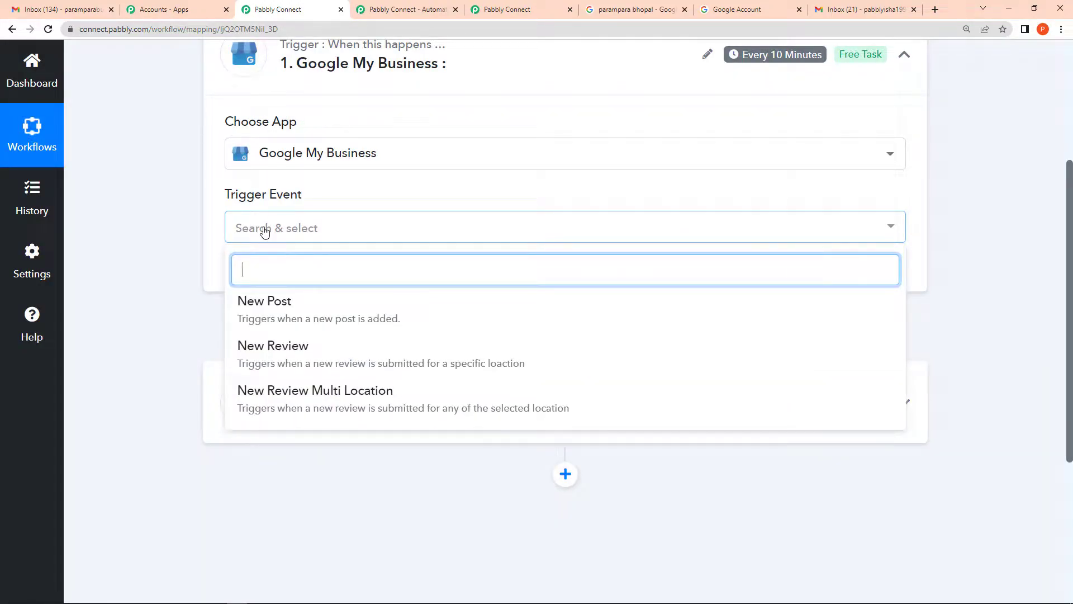
click(279, 358)
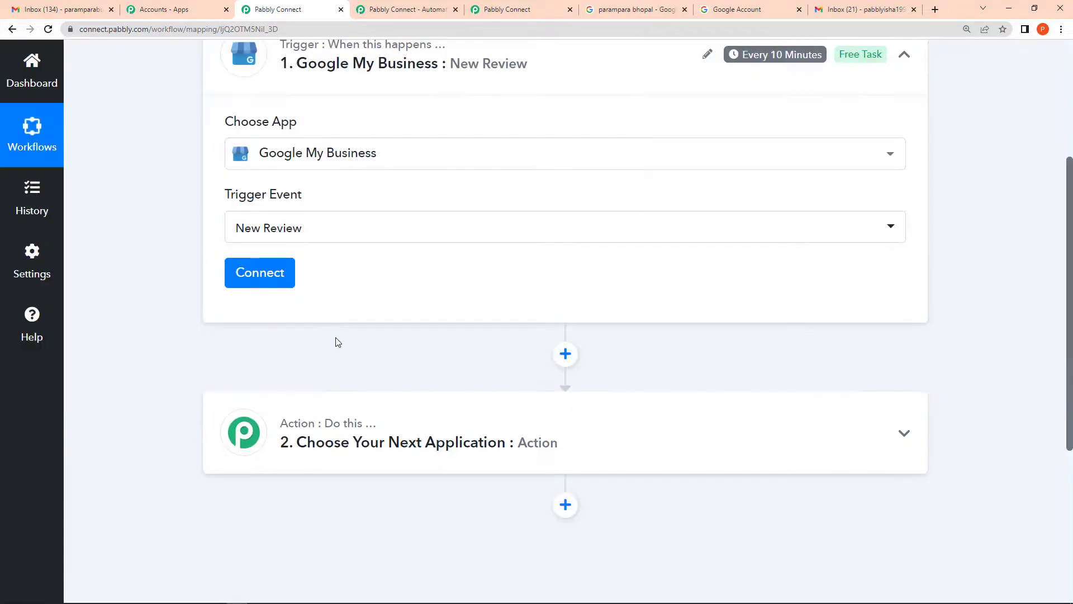
Add a new Google My Business connection for the trigger and authorize it with the Parampara business's Google account
click(251, 275)
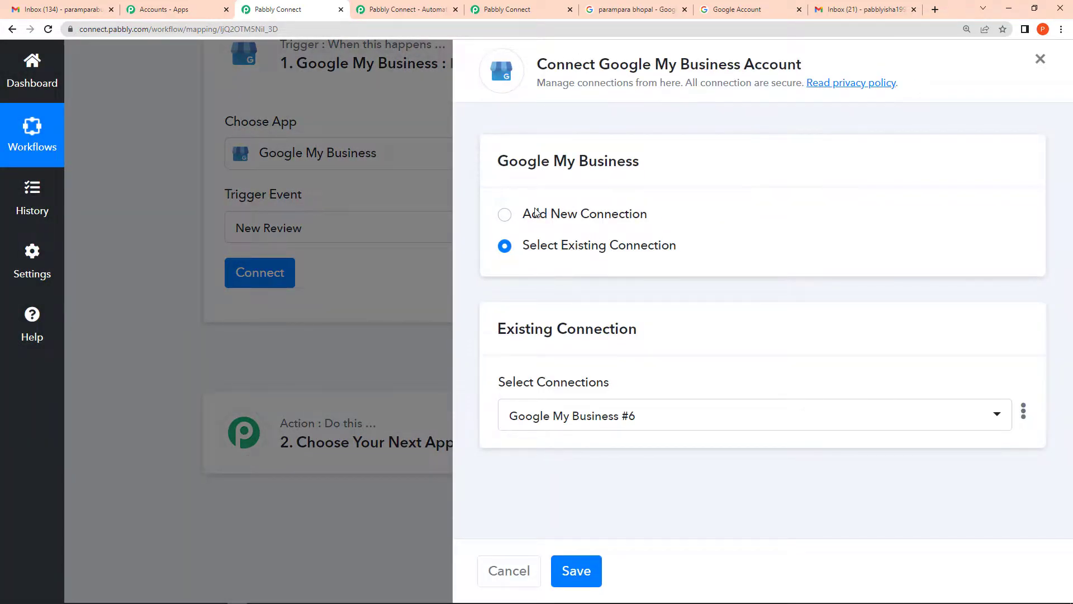
click(505, 215)
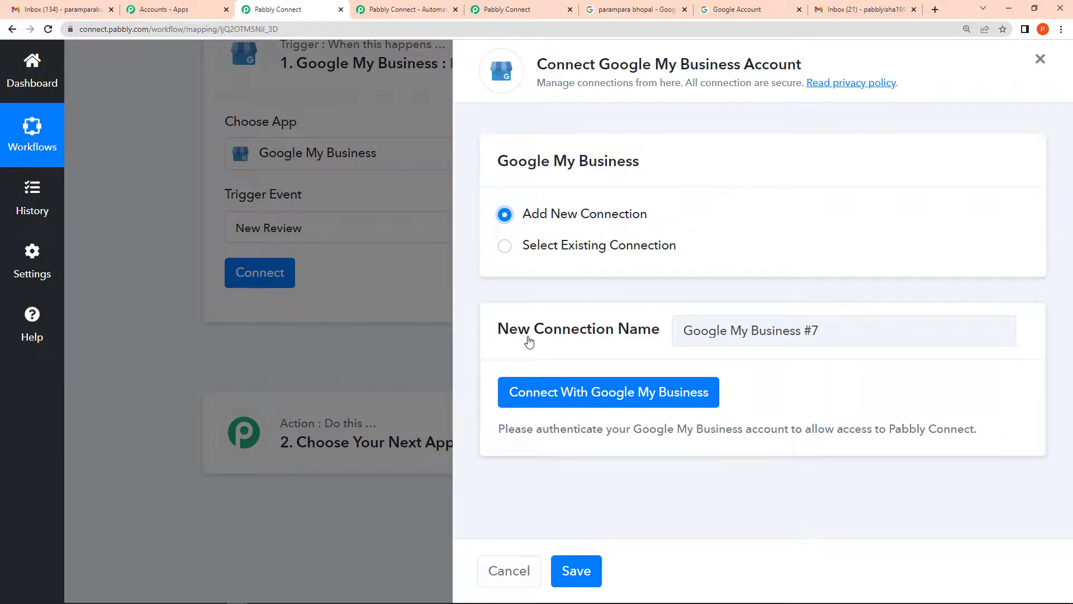
click(535, 395)
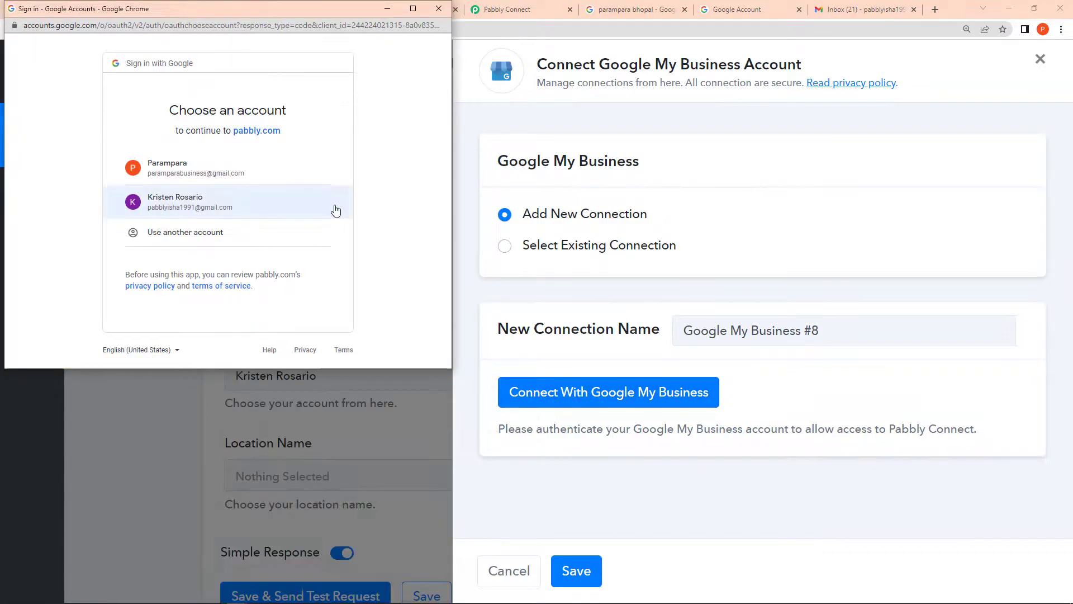
click(192, 171)
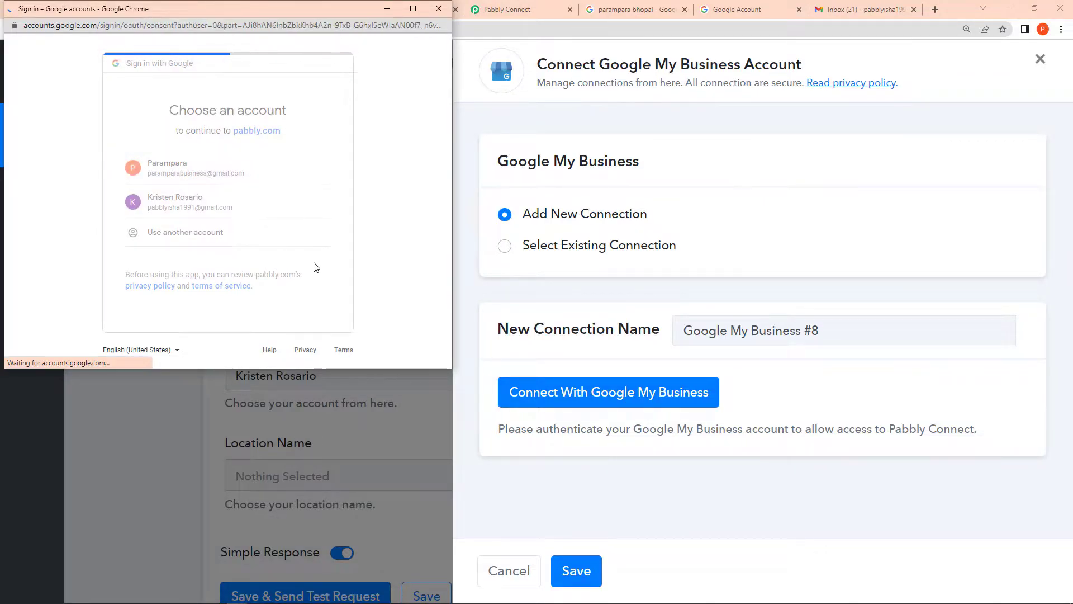
scroll(274, 302, down, 2)
click(273, 297)
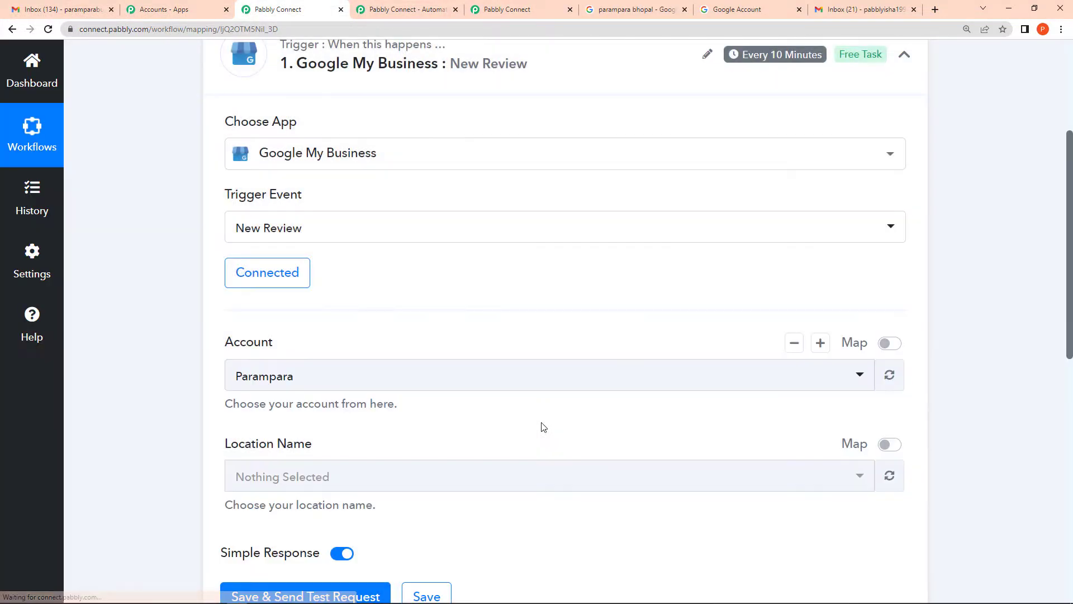
Set the trigger's location to Parampara, save it with a test request and review the received response
scroll(345, 267, down, 4)
click(356, 248)
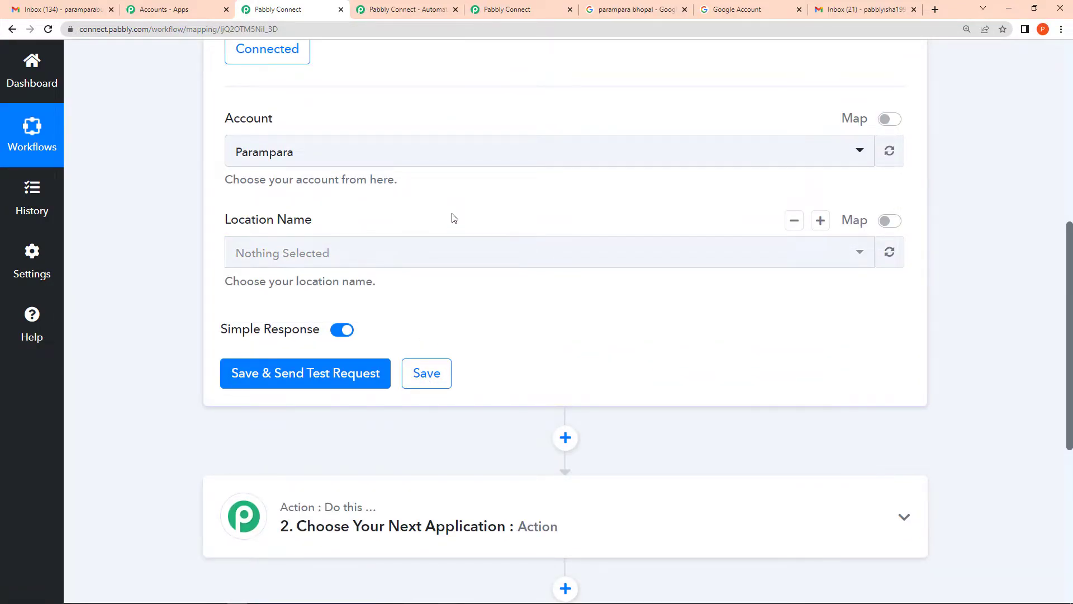
scroll(453, 218, up, 6)
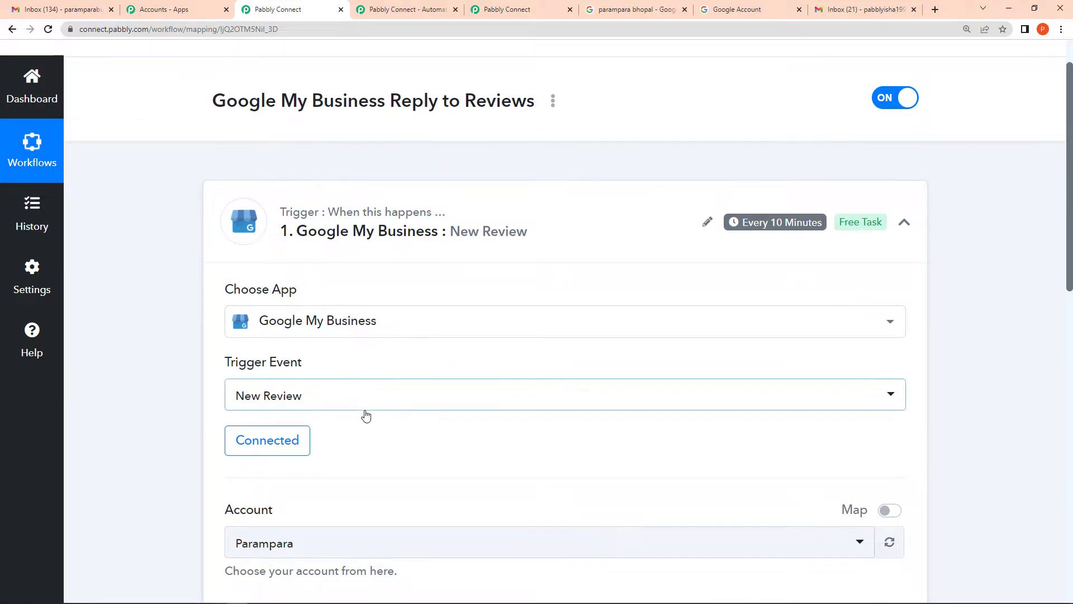
scroll(367, 415, down, 1)
scroll(360, 418, down, 2)
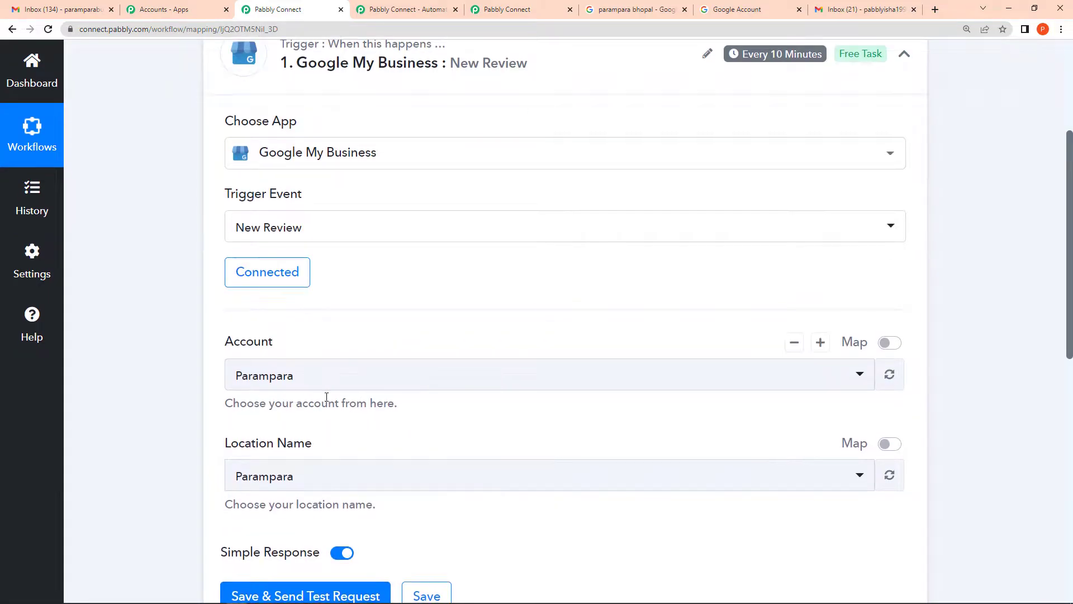
scroll(335, 380, down, 2)
scroll(345, 351, down, 2)
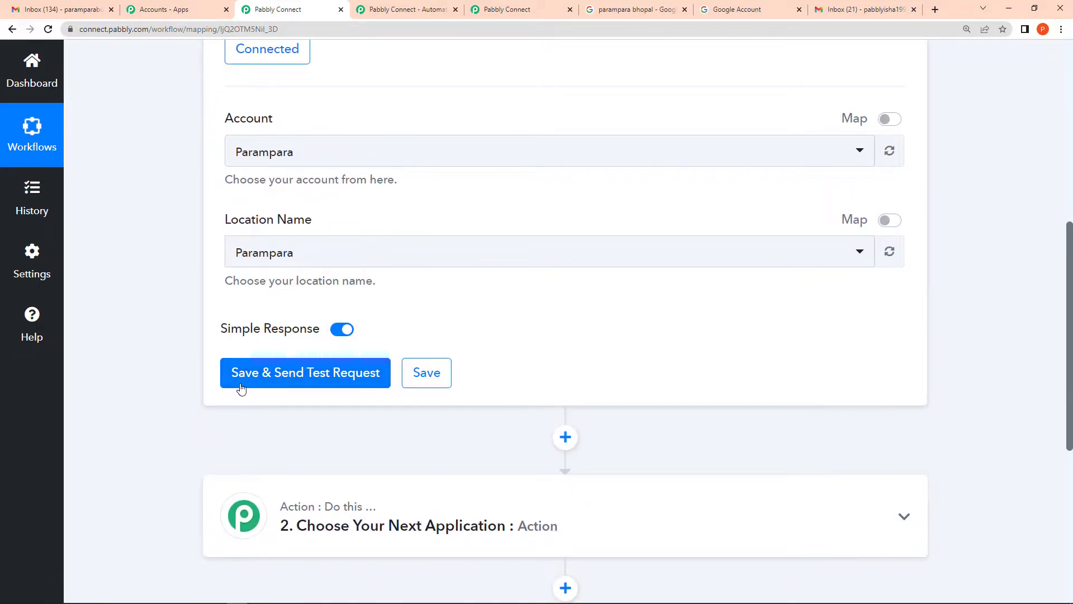
click(282, 378)
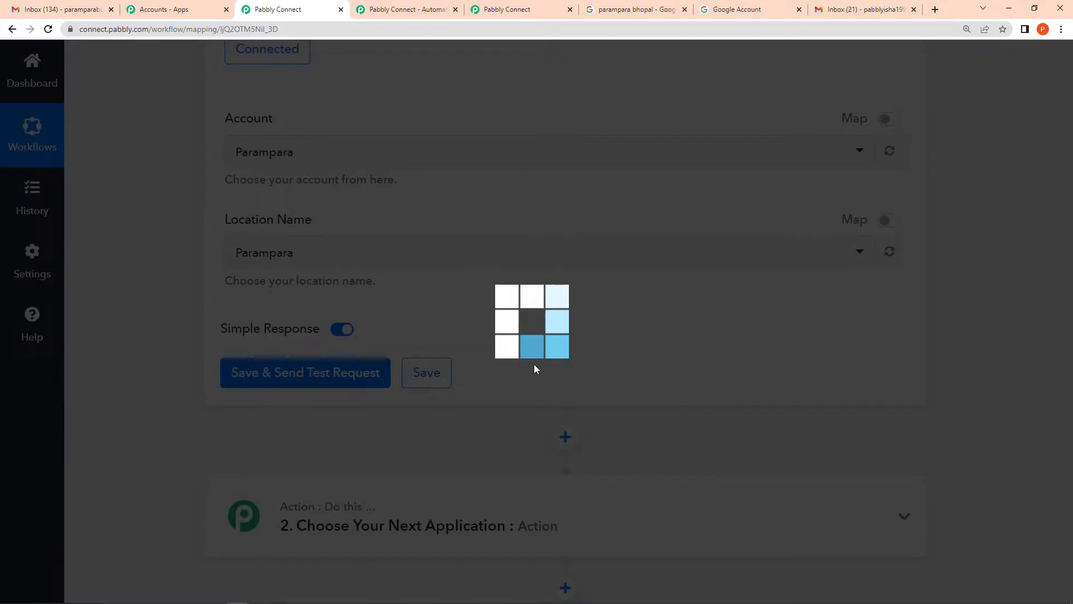
scroll(947, 378, down, 2)
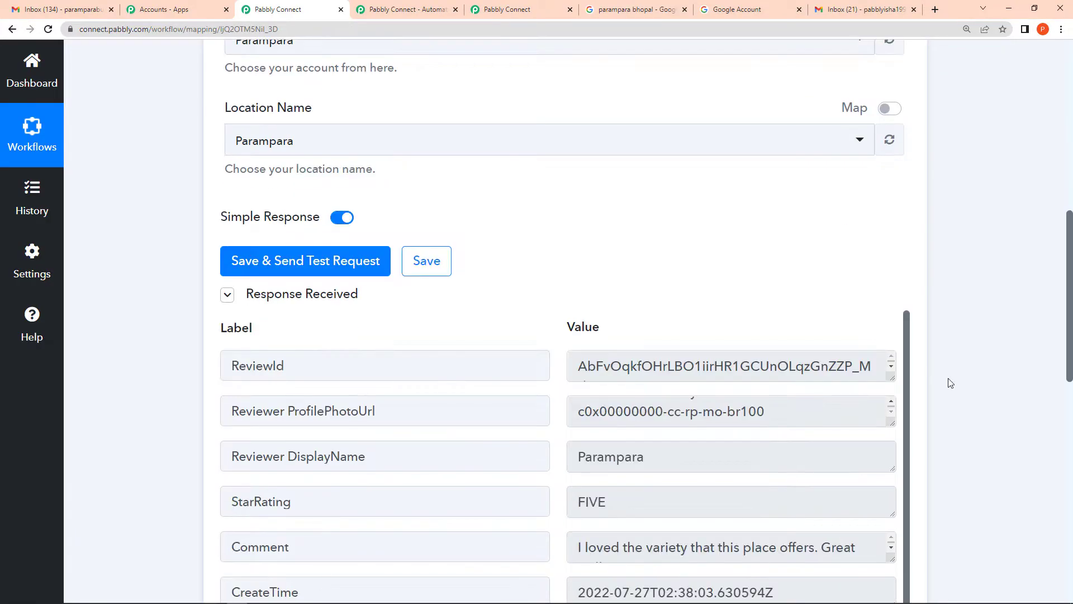
scroll(949, 380, down, 4)
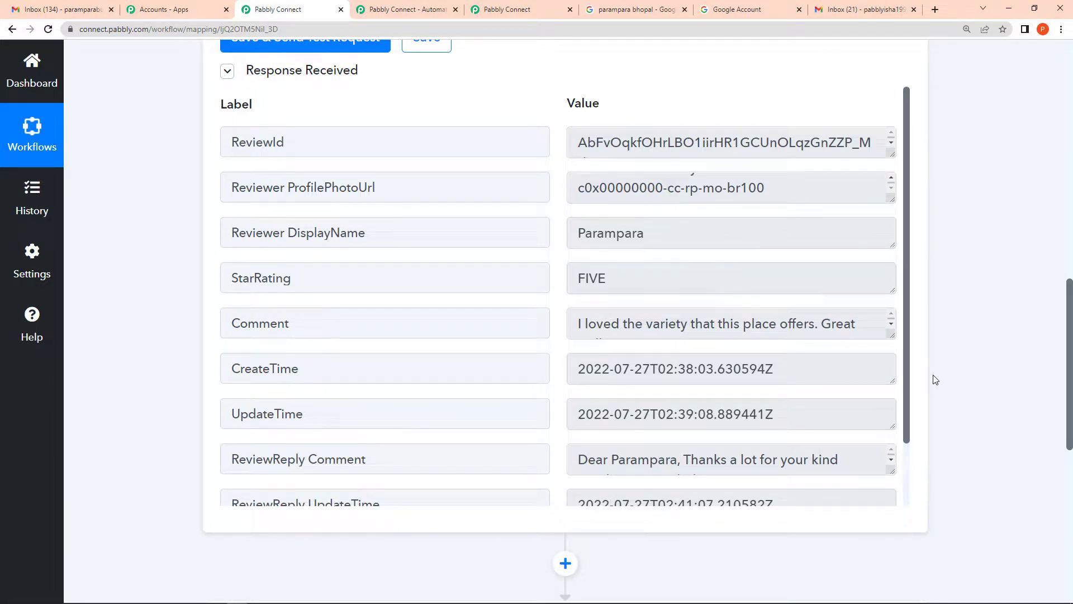
scroll(754, 484, up, 7)
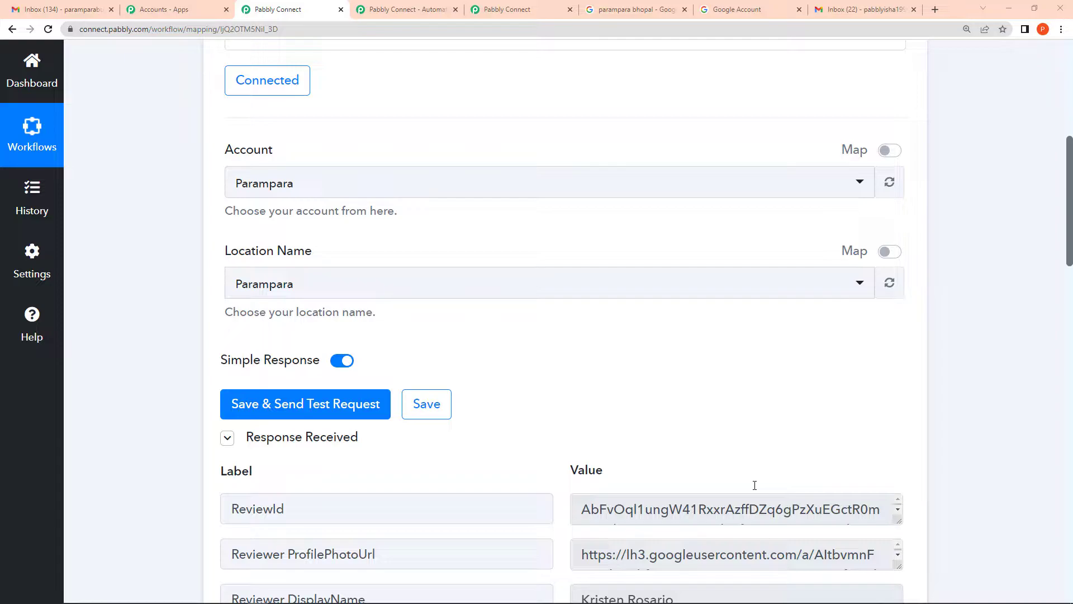
scroll(754, 484, down, 6)
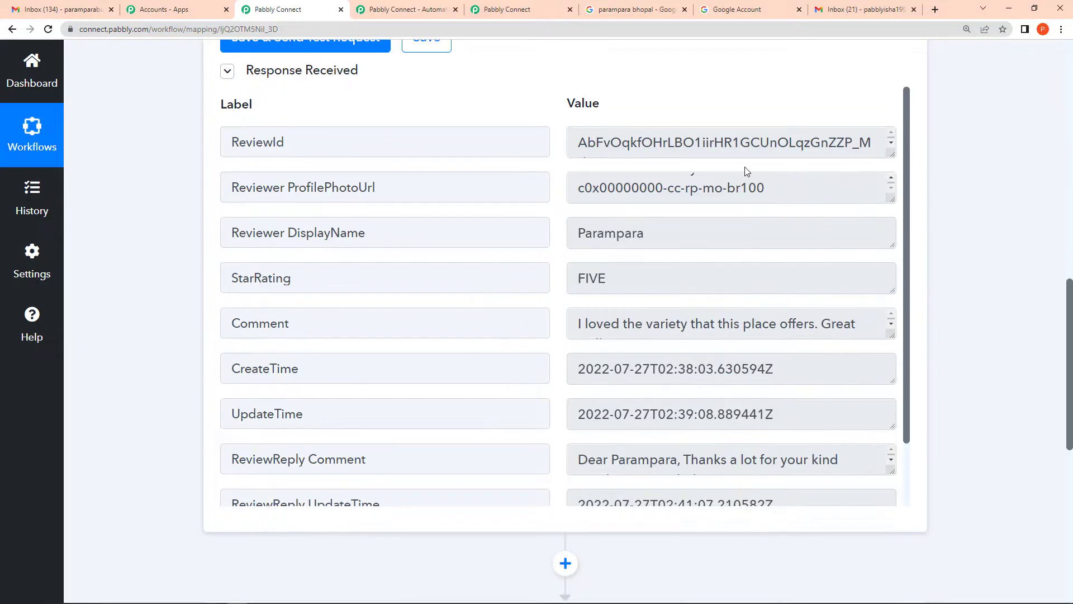
On Parampara's Google listing, write a review reading "I am literally impressed with the variety and the services provided by this outlet."
click(634, 9)
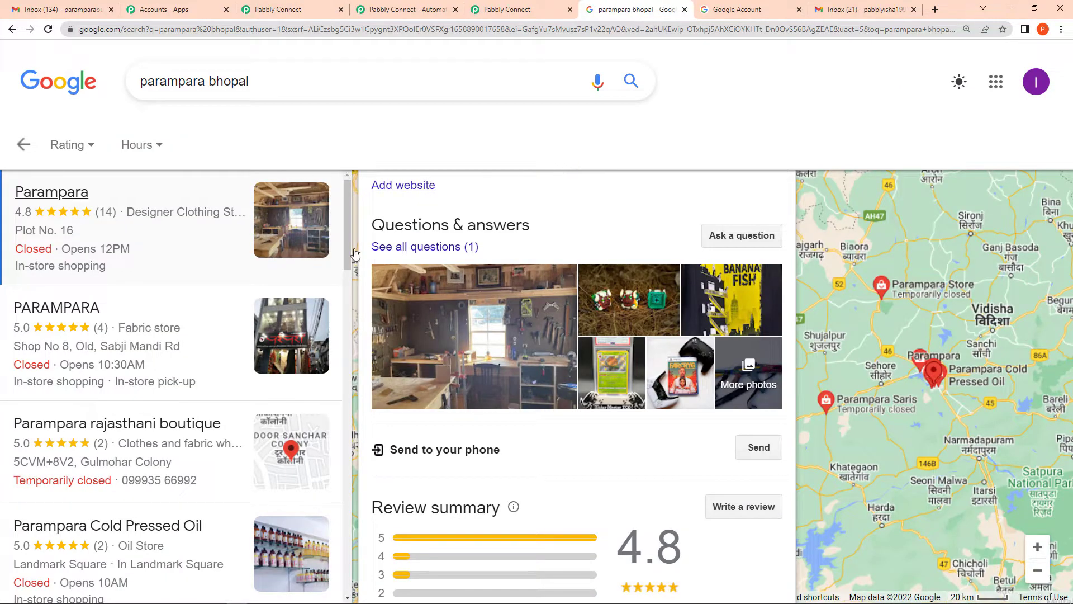
scroll(745, 518, down, 1)
click(729, 450)
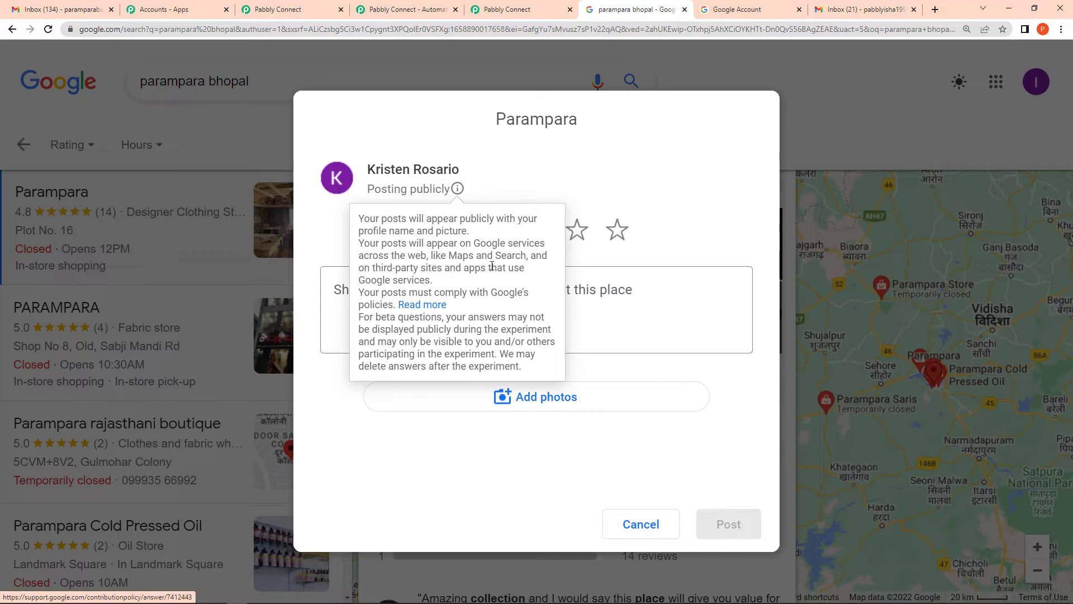
click(714, 311)
text(I)
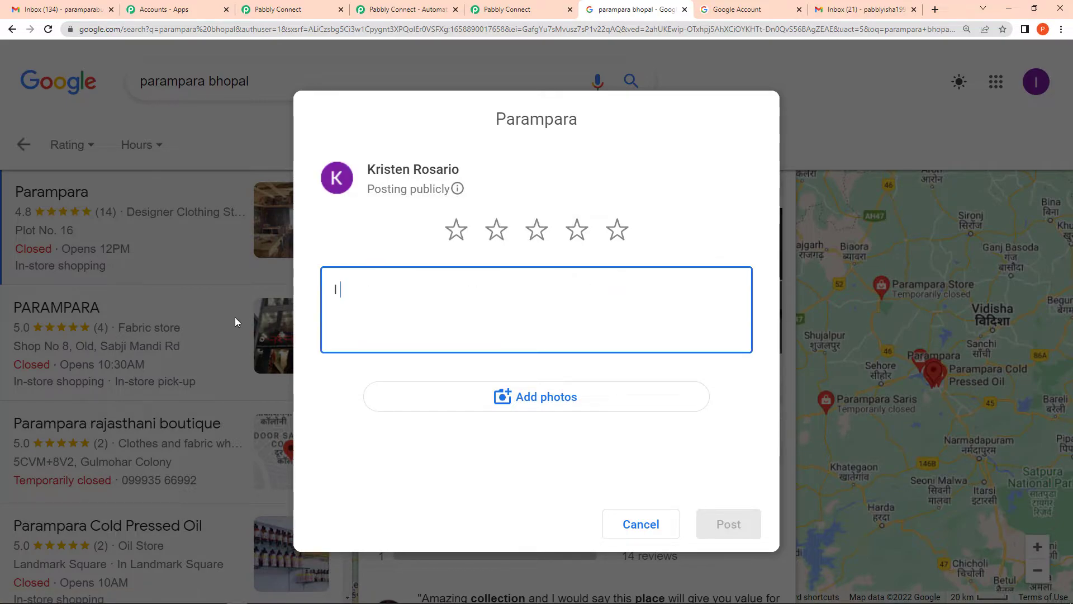
text( am literally impre)
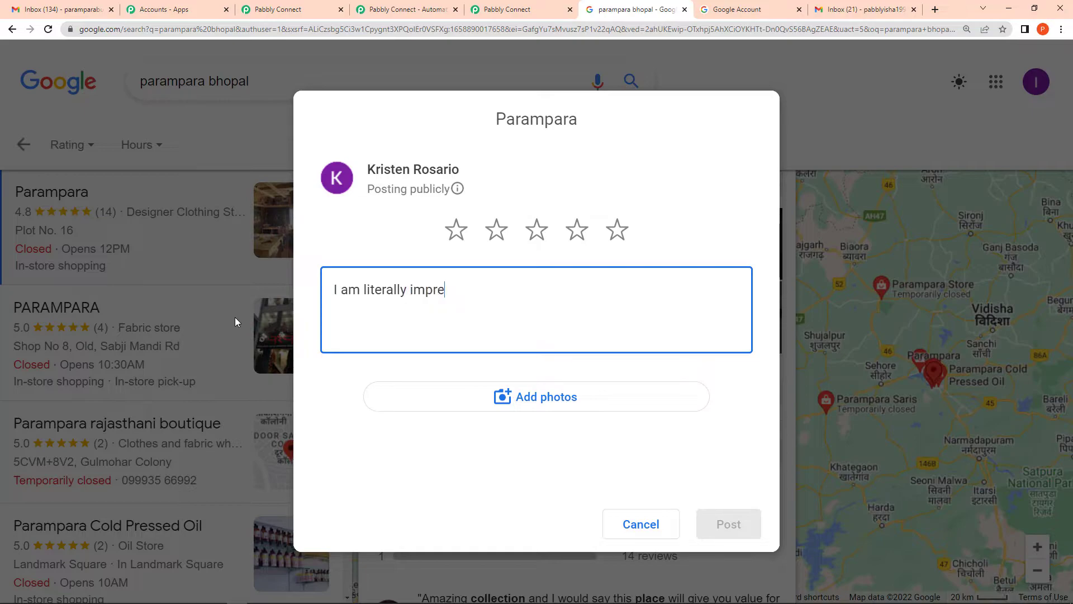
text(ssed with th)
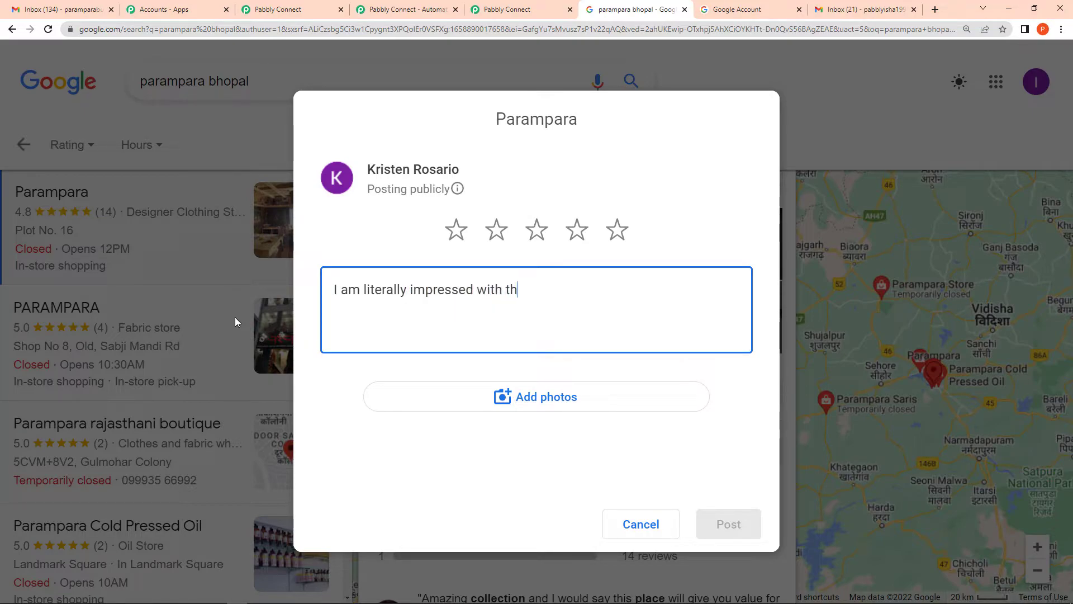
text(e variety a)
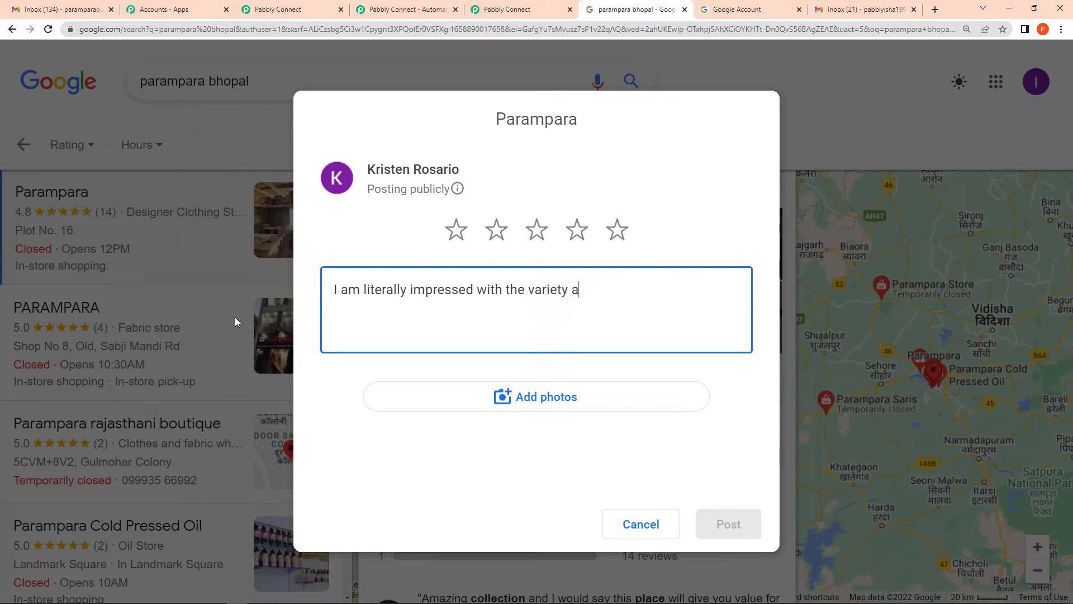
text(nd the service)
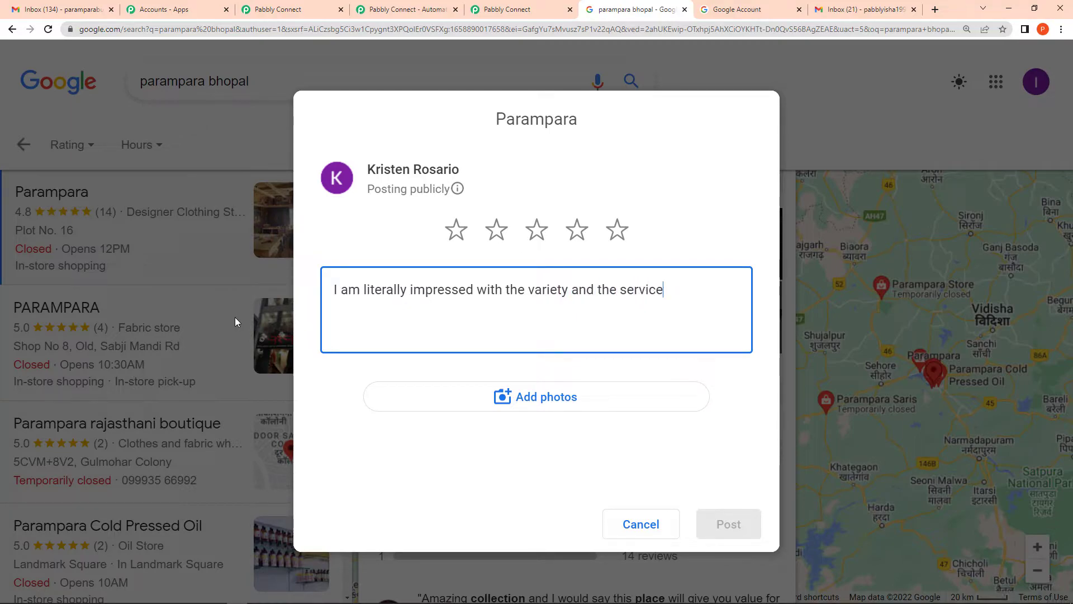
text(s provided by this)
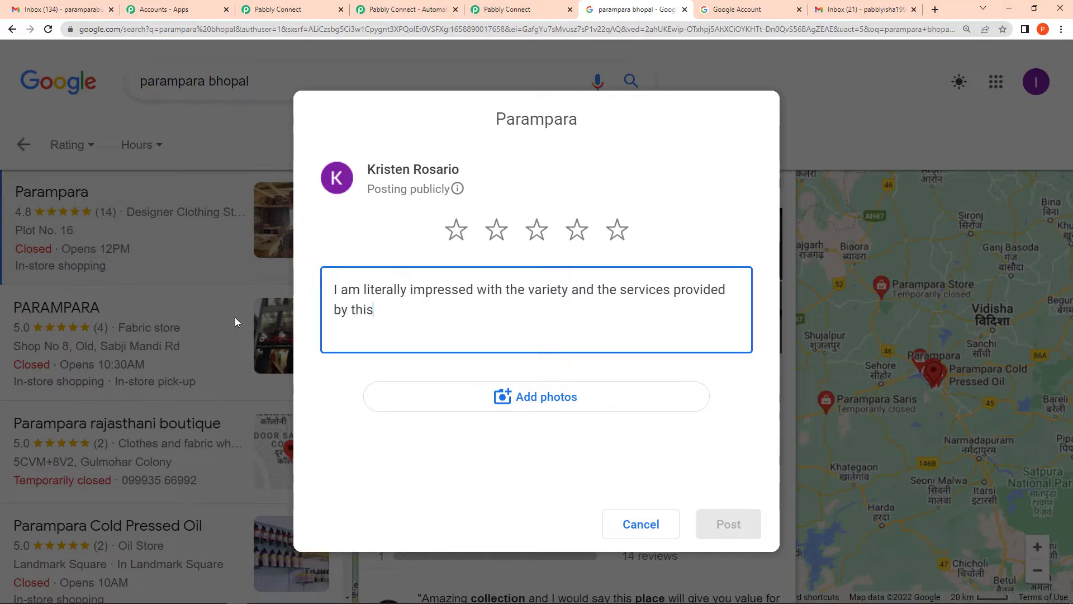
text( outlet.)
Give the review five stars, post it and open the full list of Parampara's Google reviews
click(616, 238)
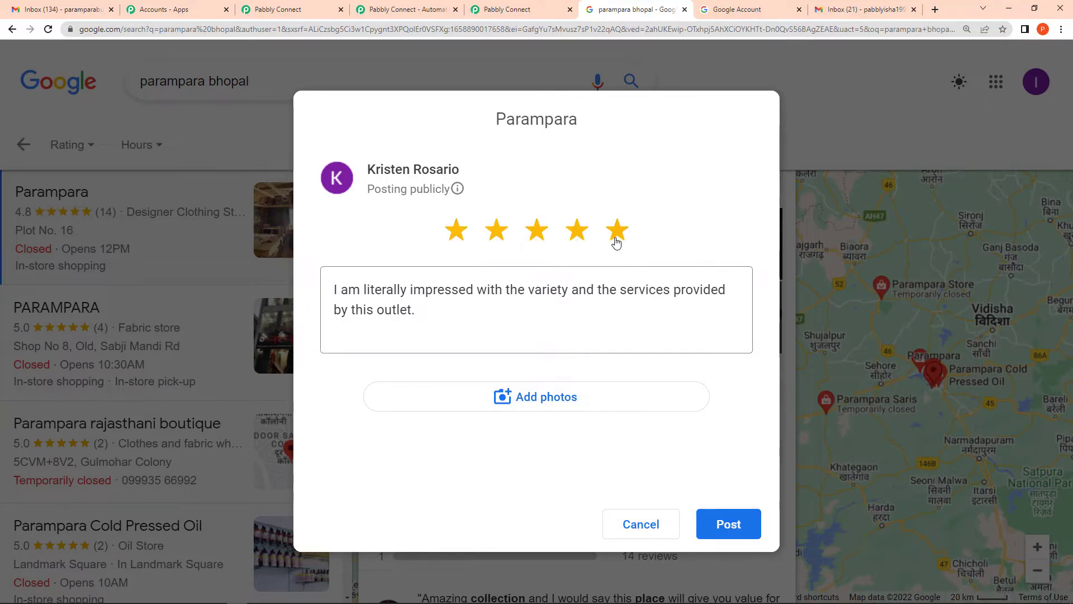
click(729, 534)
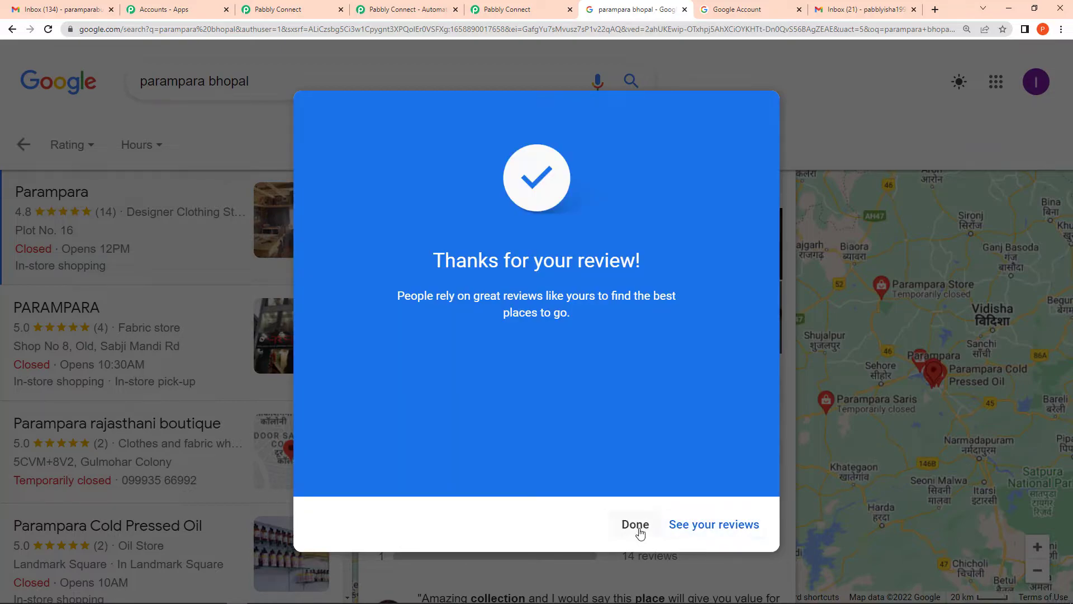
click(640, 532)
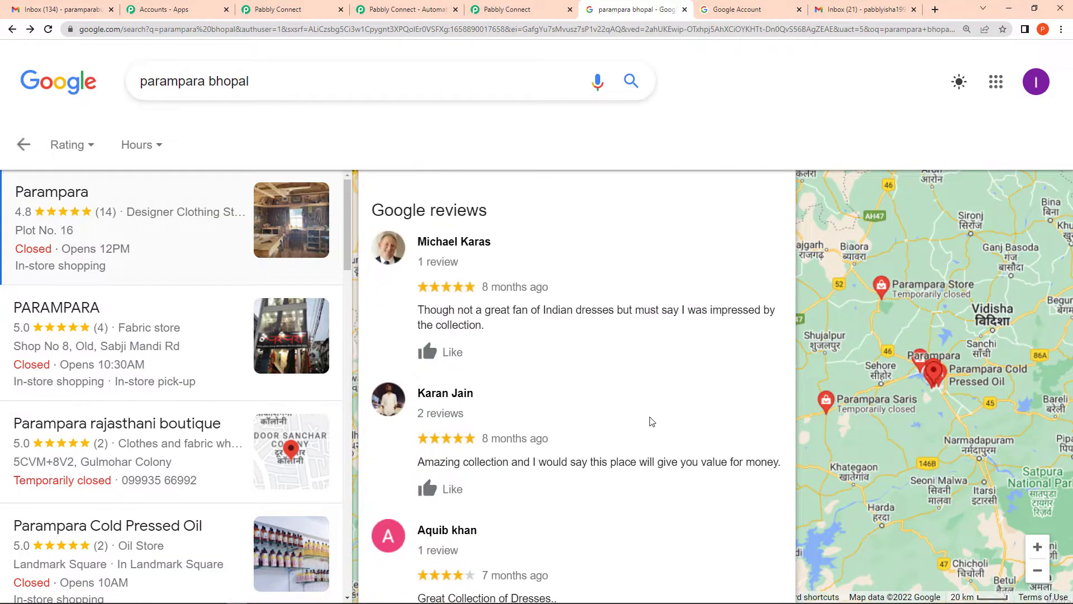
scroll(546, 371, down, 5)
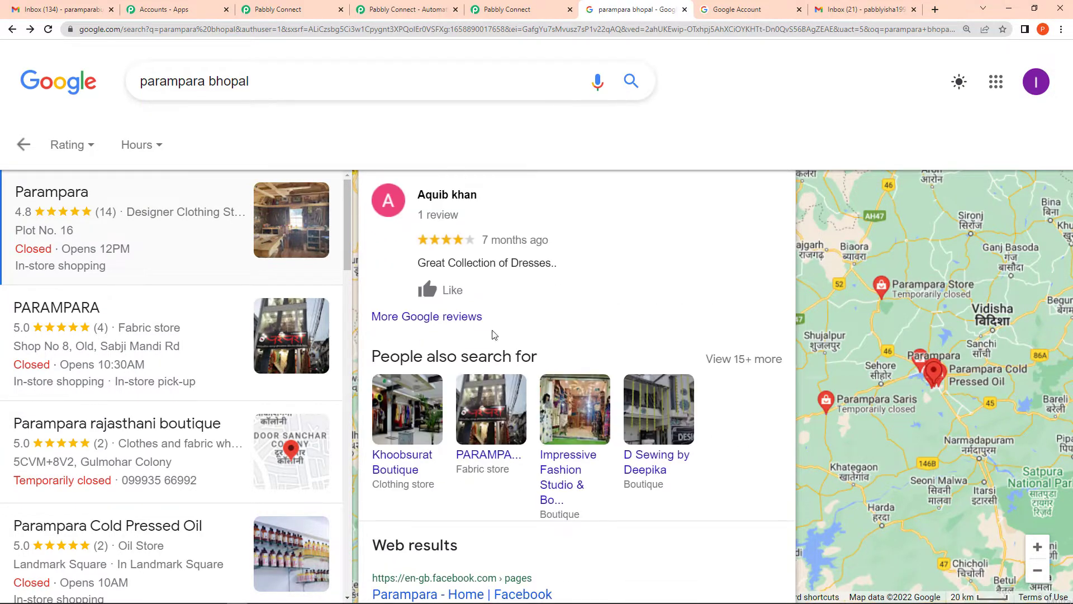
click(436, 316)
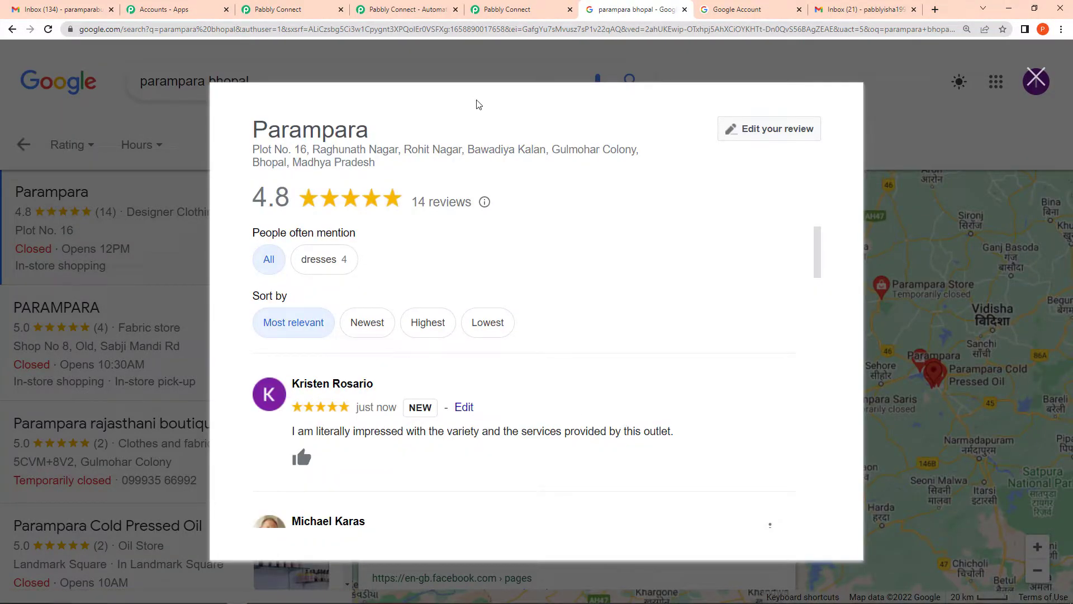
Return to the Pabbly Connect workflow, resend the trigger's test request and review the response for the new review
click(272, 12)
click(532, 281)
scroll(143, 323, up, 1)
click(305, 115)
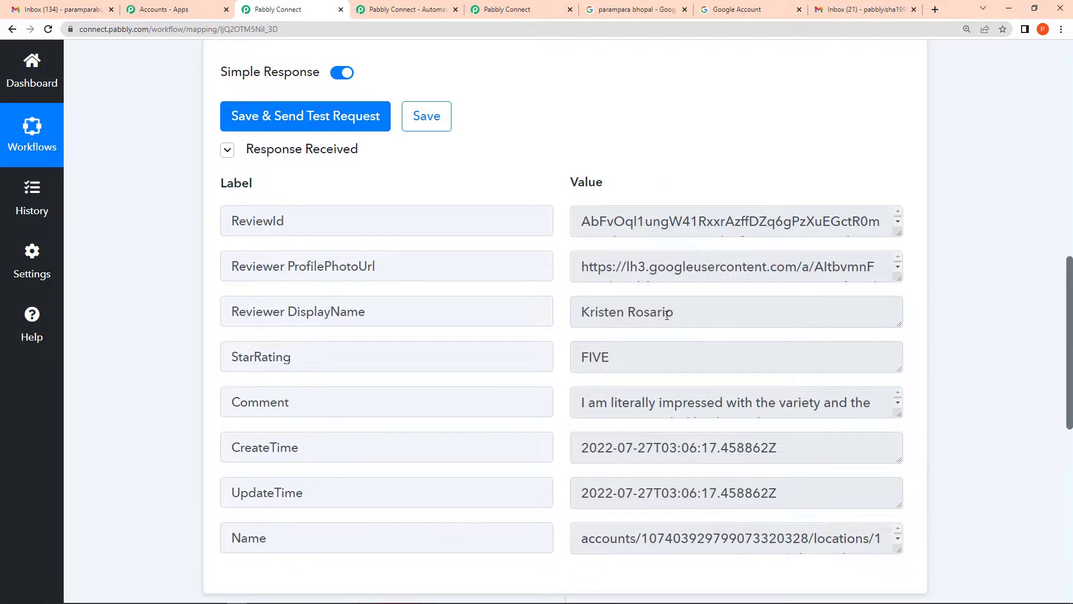
scroll(661, 443, down, 1)
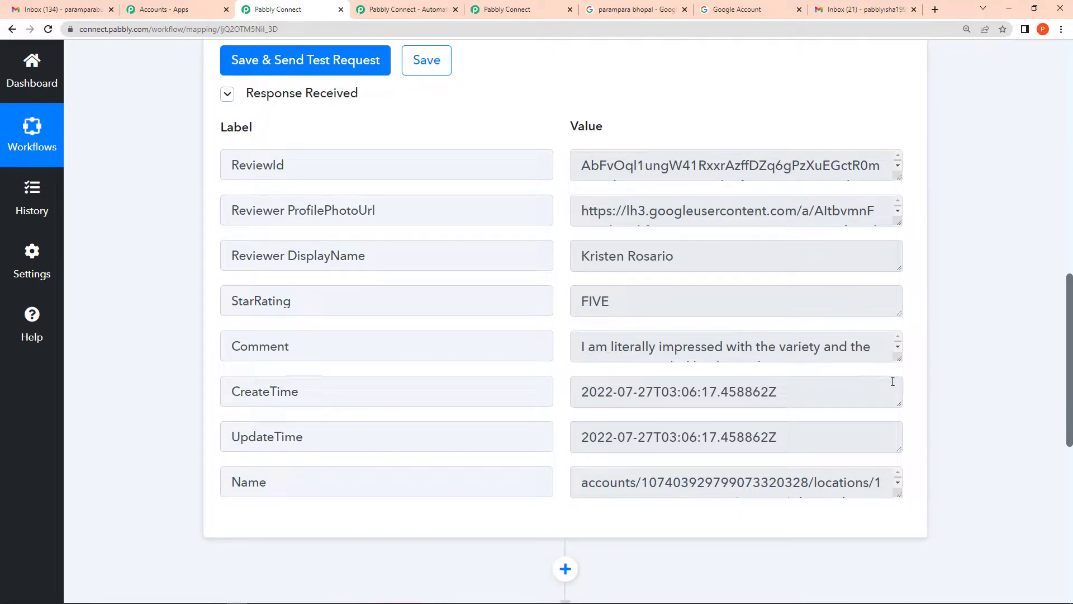
scroll(946, 372, down, 1)
scroll(944, 376, down, 1)
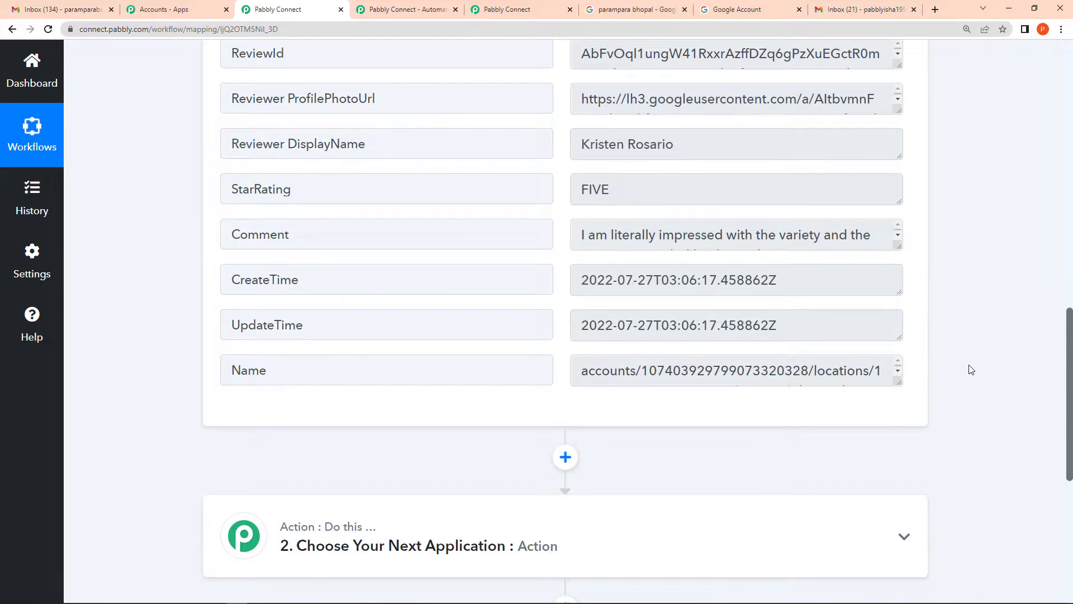
Set the action to Google My Business with the Create Reply event, using the existing connection Google My Business #9
scroll(1006, 311, down, 1)
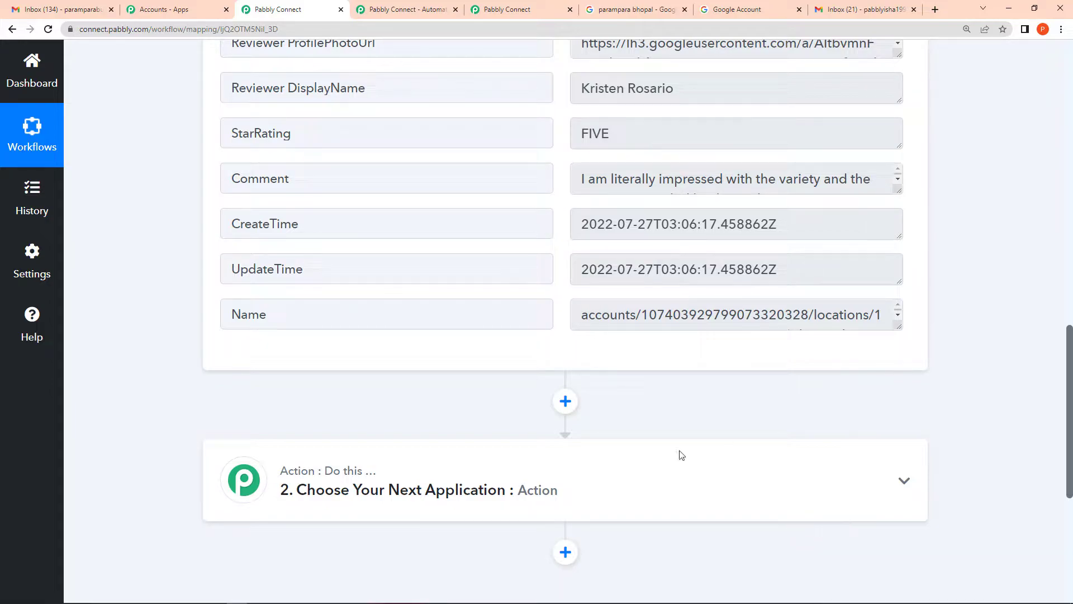
click(421, 506)
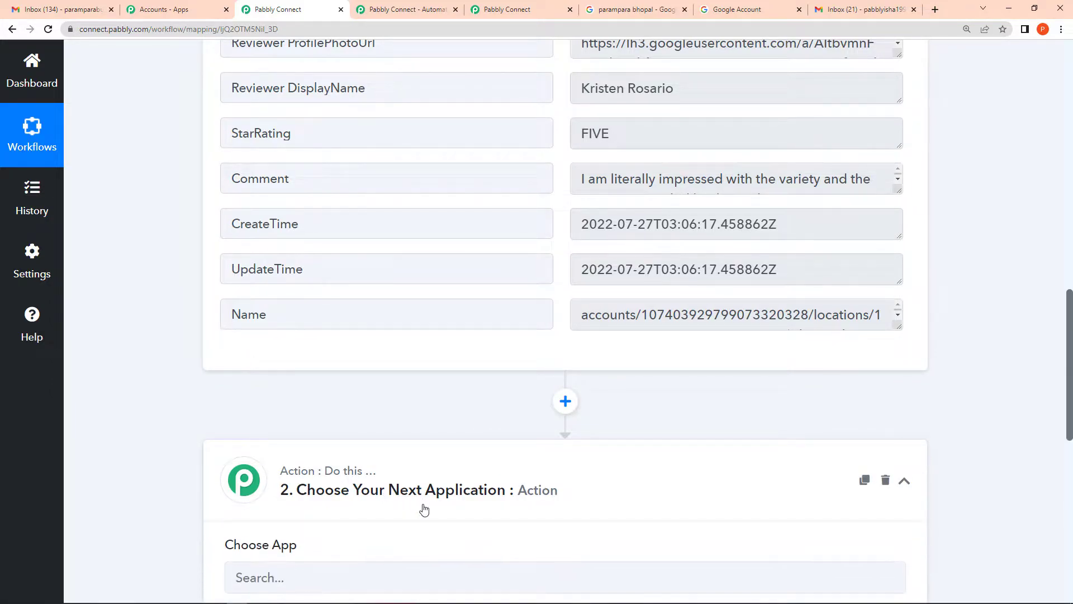
click(292, 462)
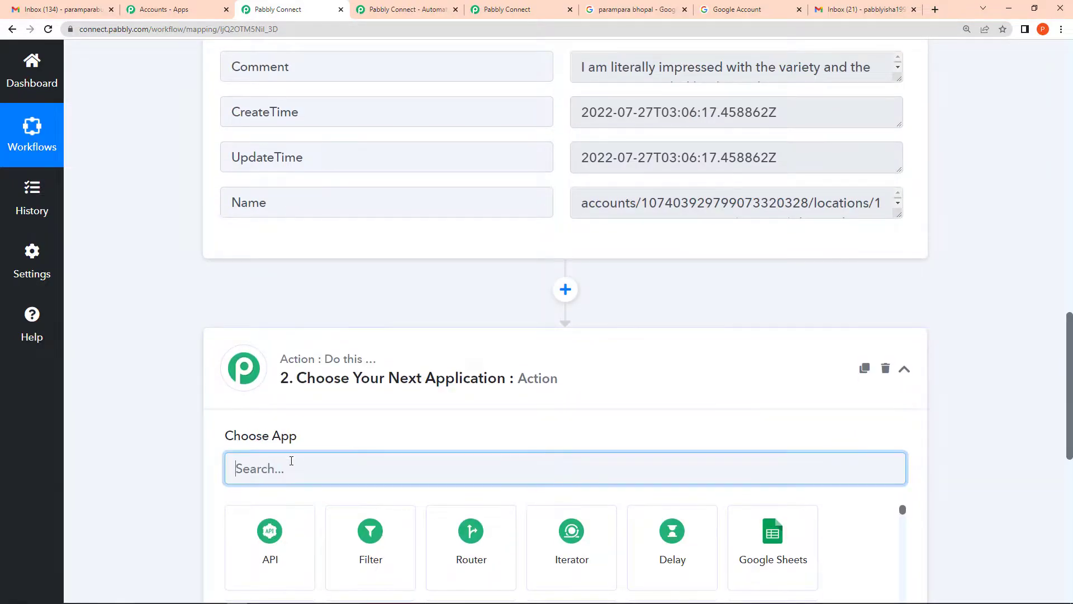
text(google)
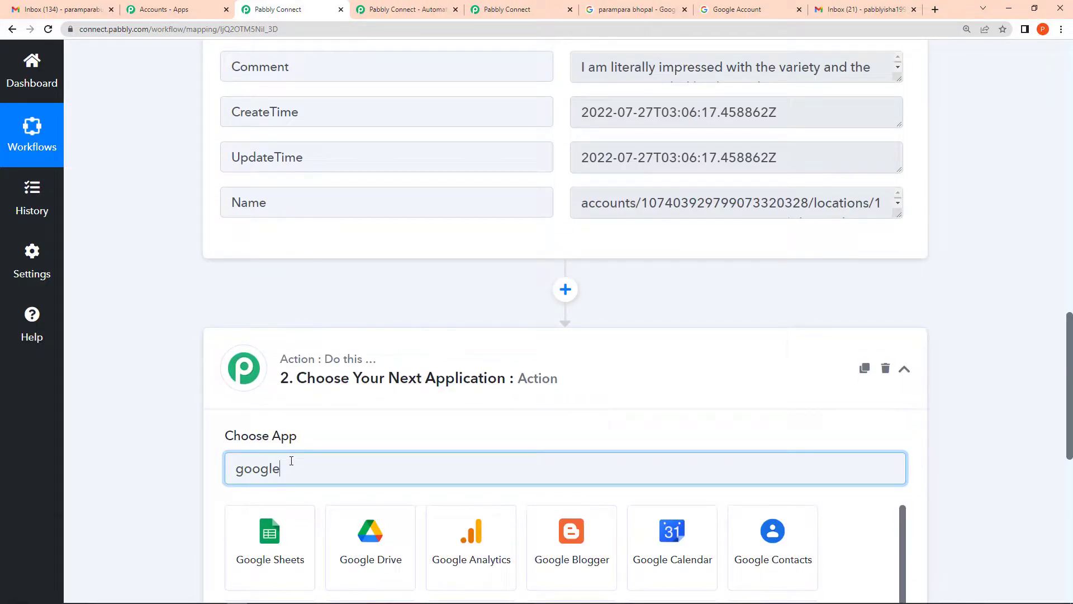
scroll(435, 464, down, 3)
click(582, 464)
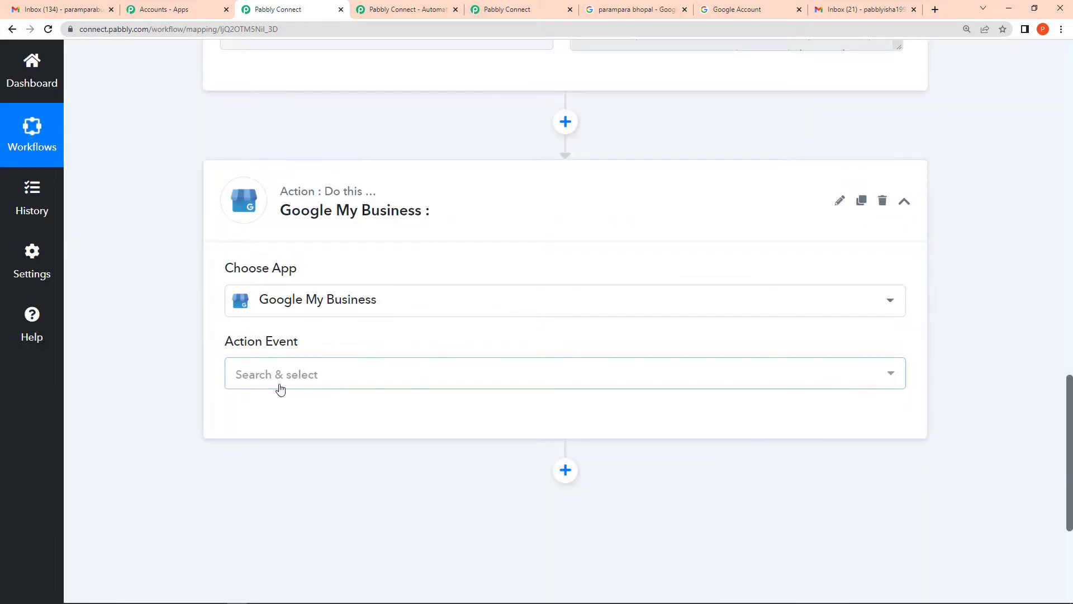
click(287, 383)
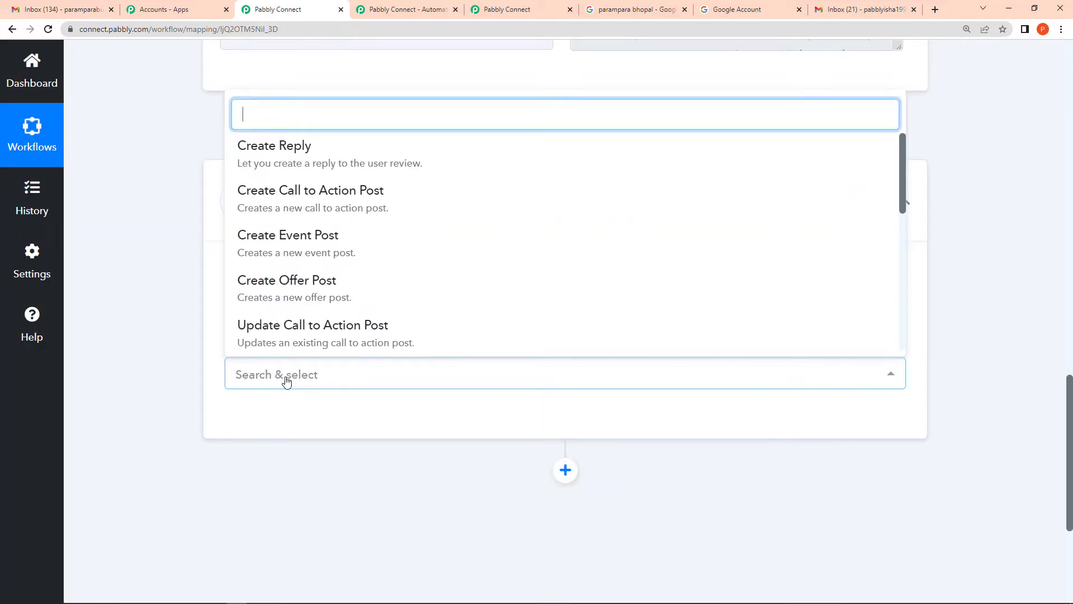
click(311, 149)
click(260, 428)
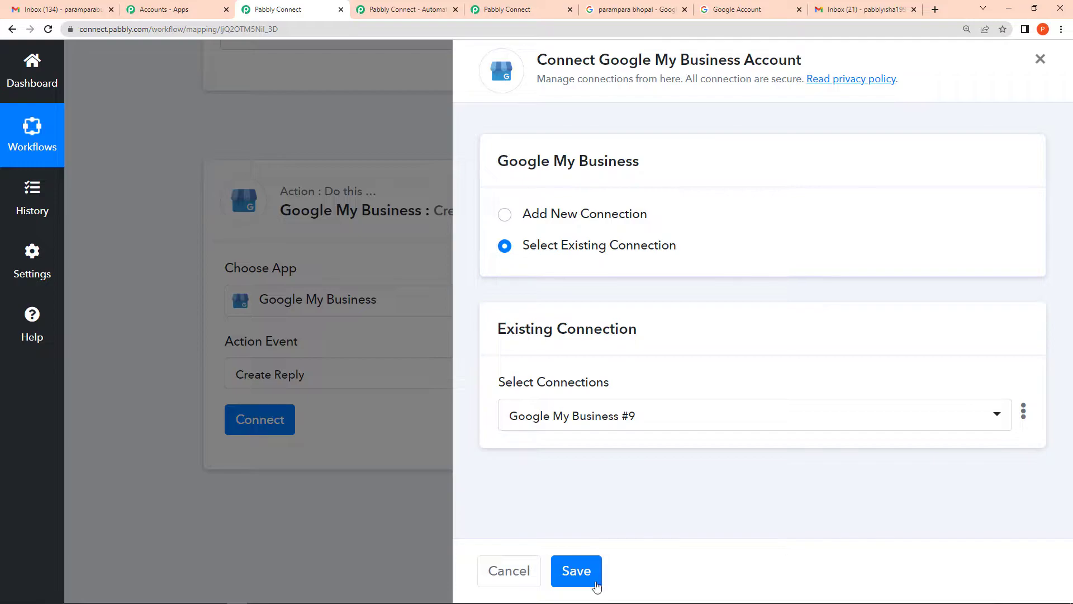
click(575, 575)
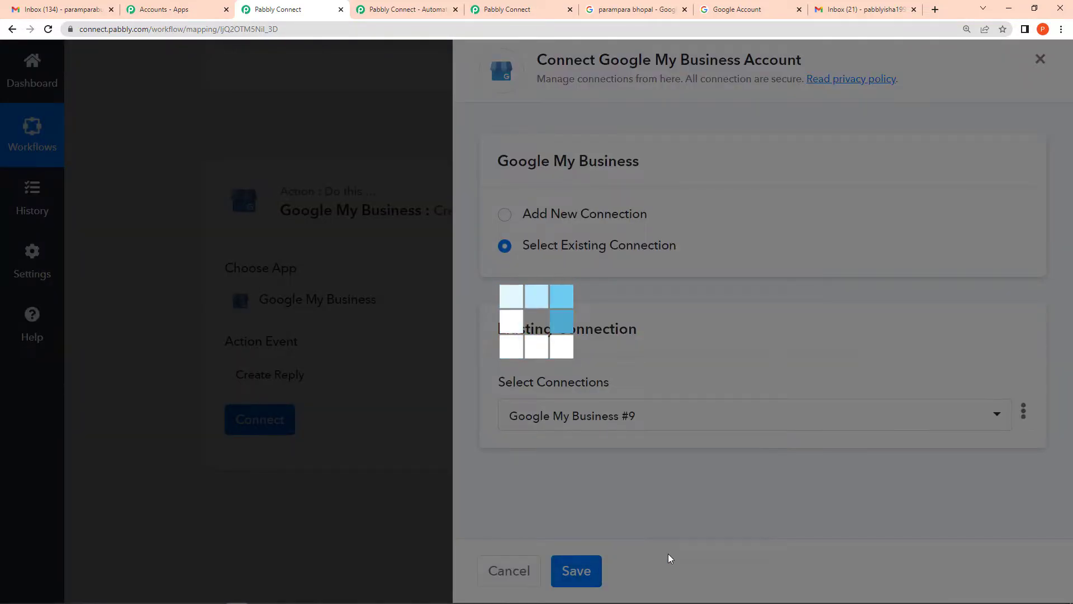
Enable mapping for Review Name and replace its content with the Name value from the New Review trigger
scroll(423, 411, down, 4)
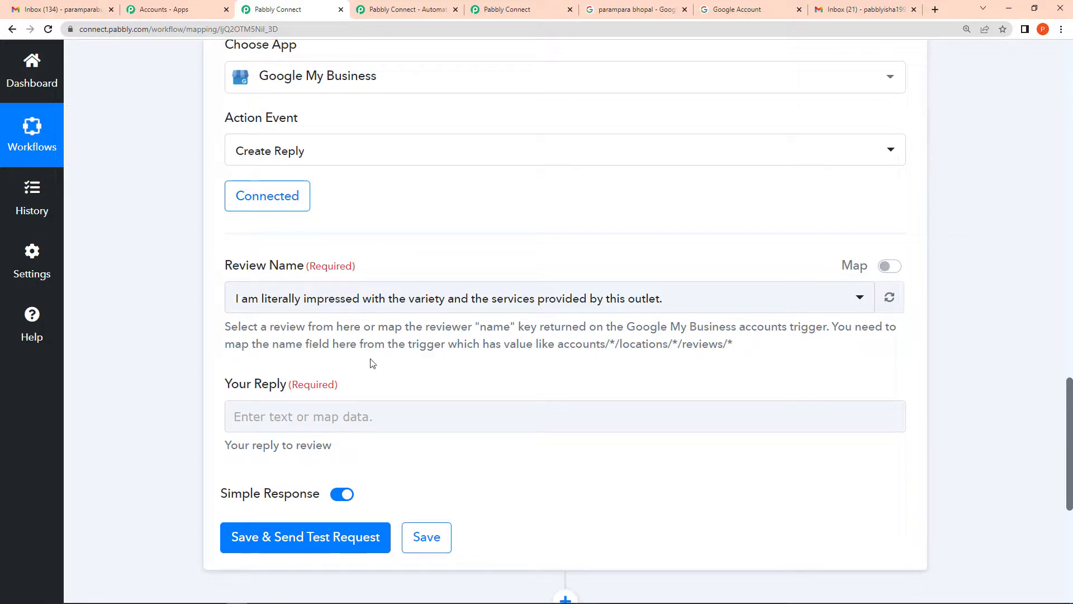
click(889, 266)
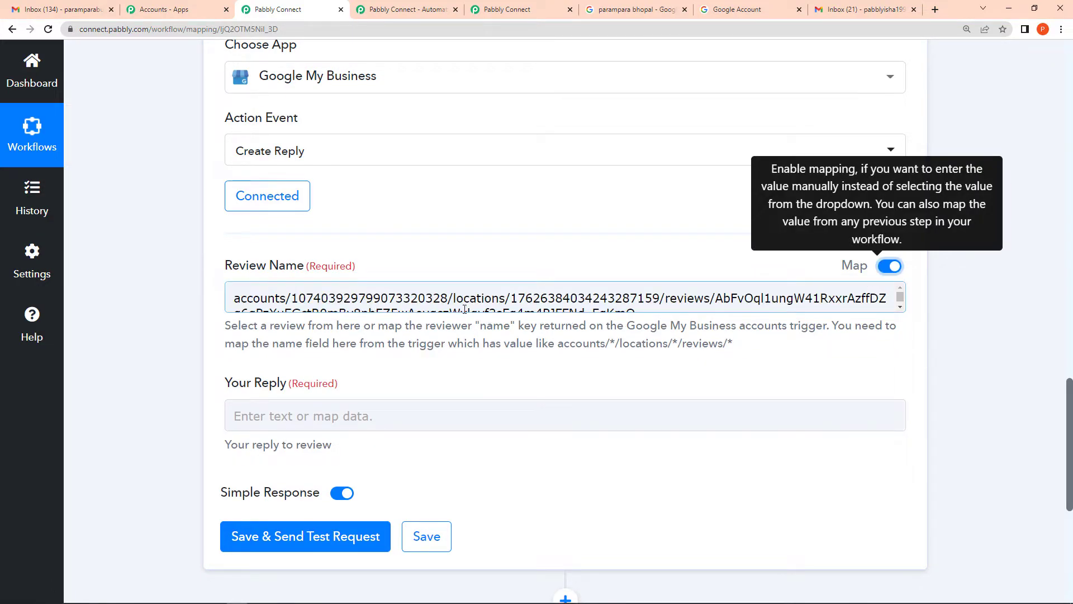
click(672, 302)
key(ctrl+a)
key(BackSpace)
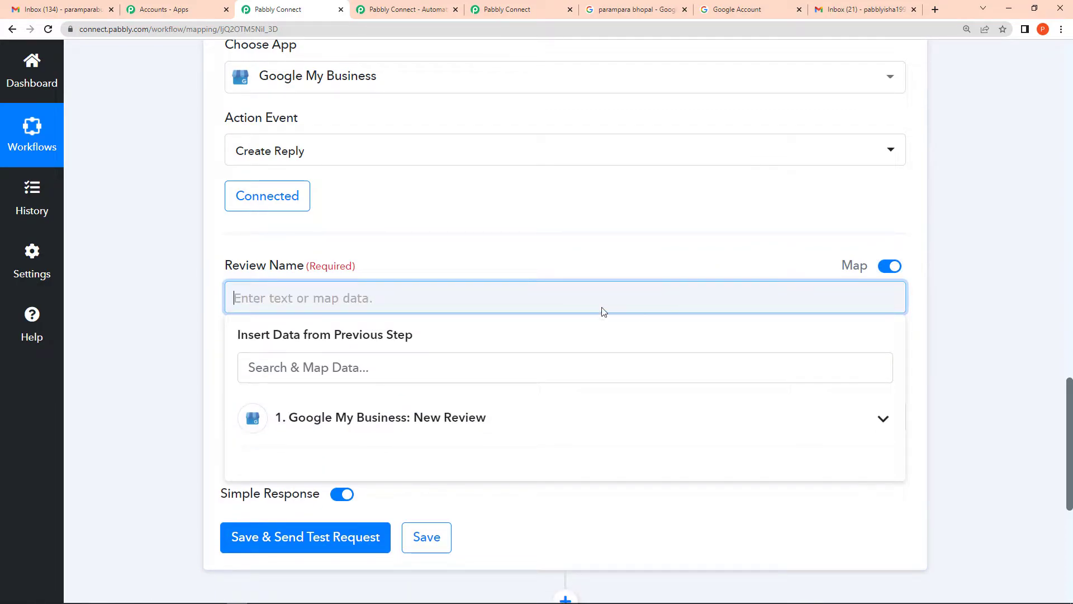
click(329, 433)
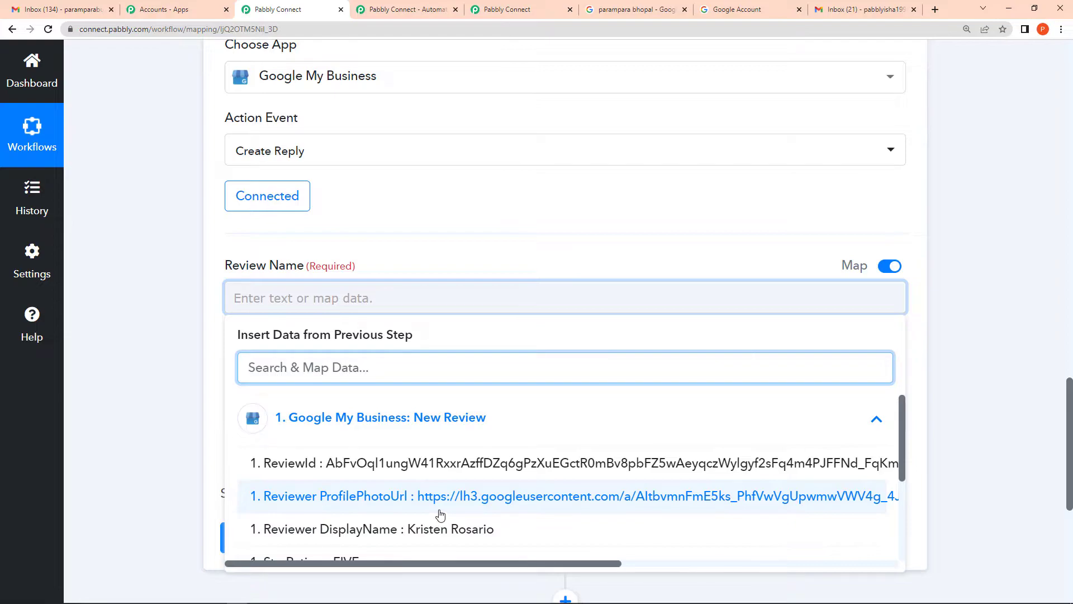
scroll(438, 512, down, 3)
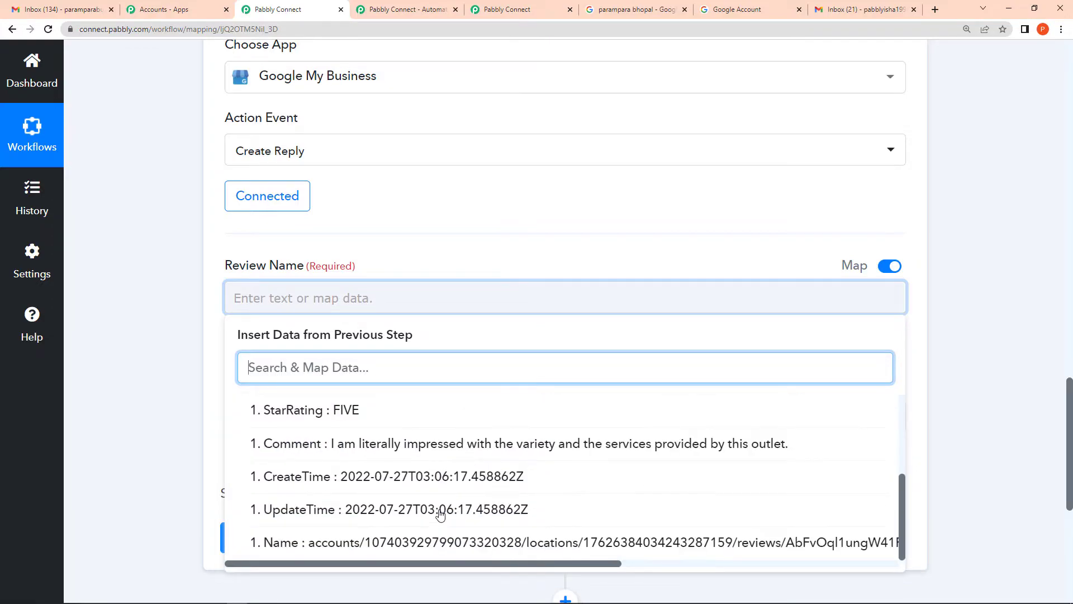
click(416, 548)
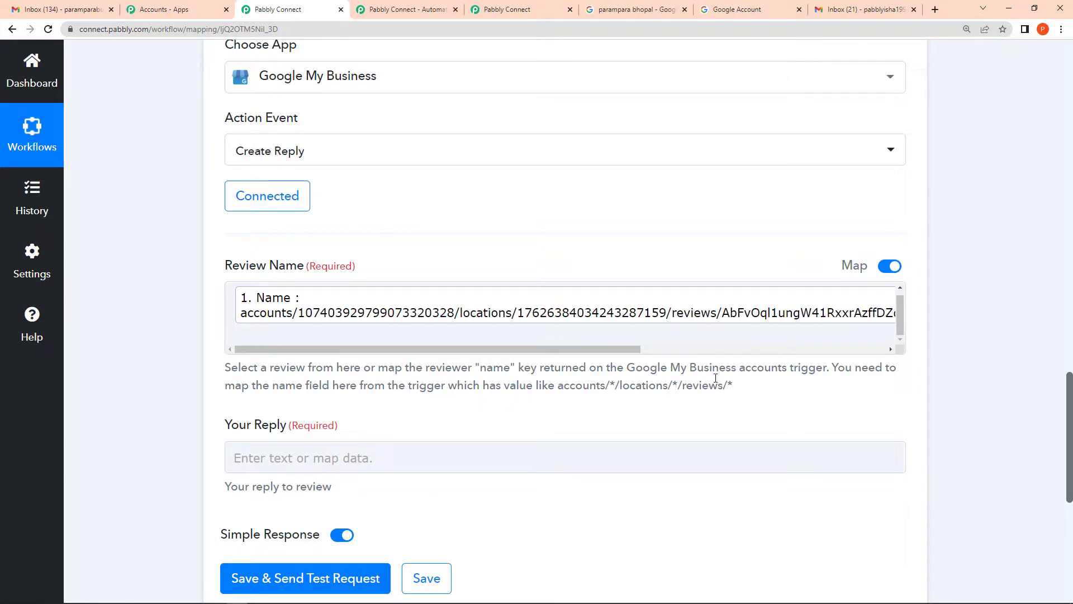
Begin Your Reply with "Dear", the mapped Reviewer DisplayName from the New Review trigger and a comma
scroll(689, 311, down, 1)
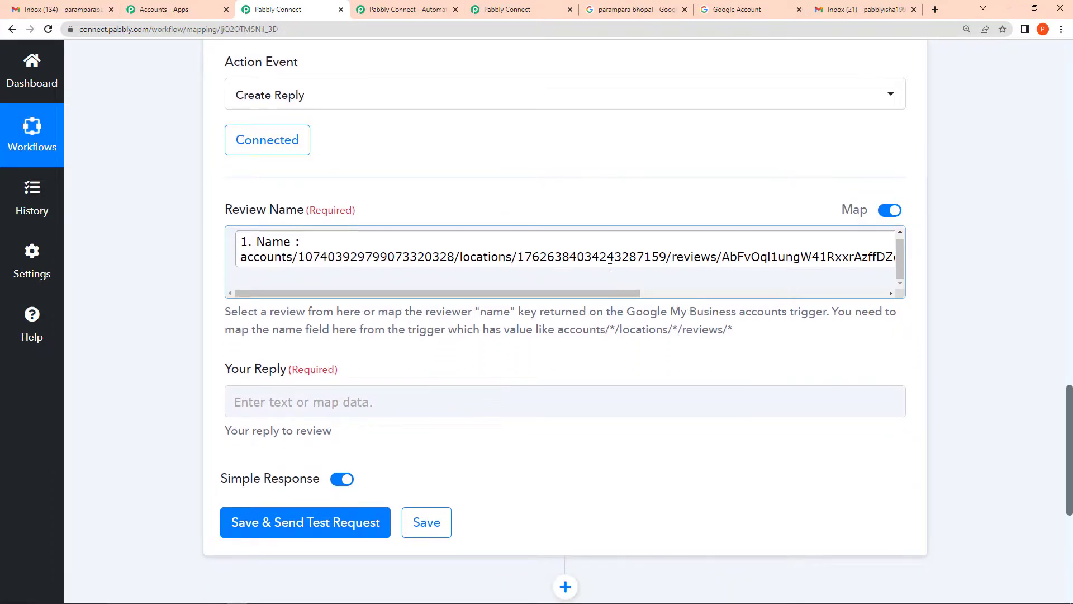
click(265, 403)
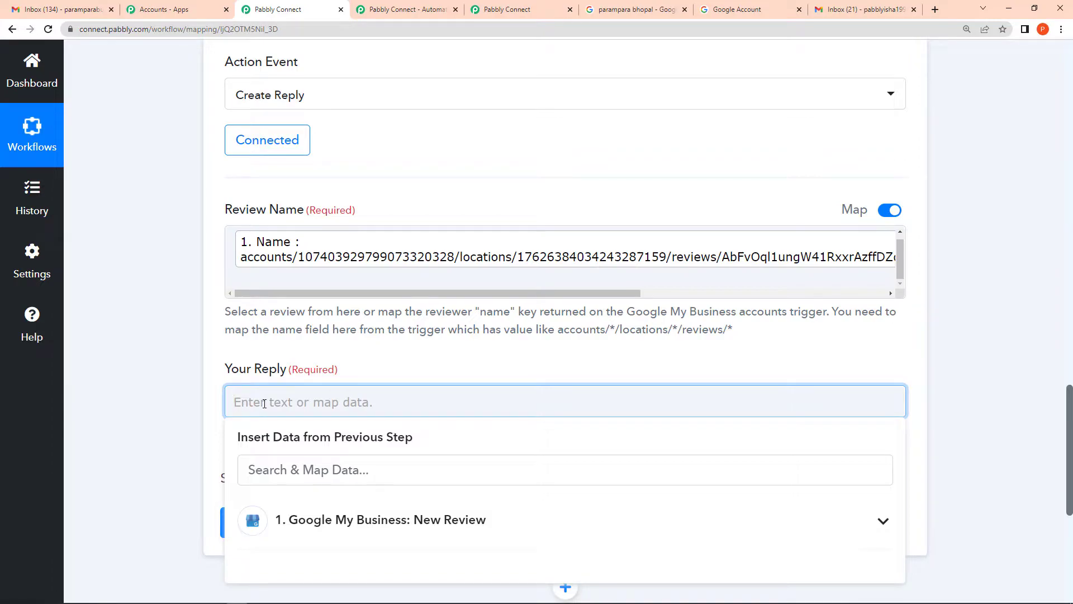
text(Dear)
click(424, 524)
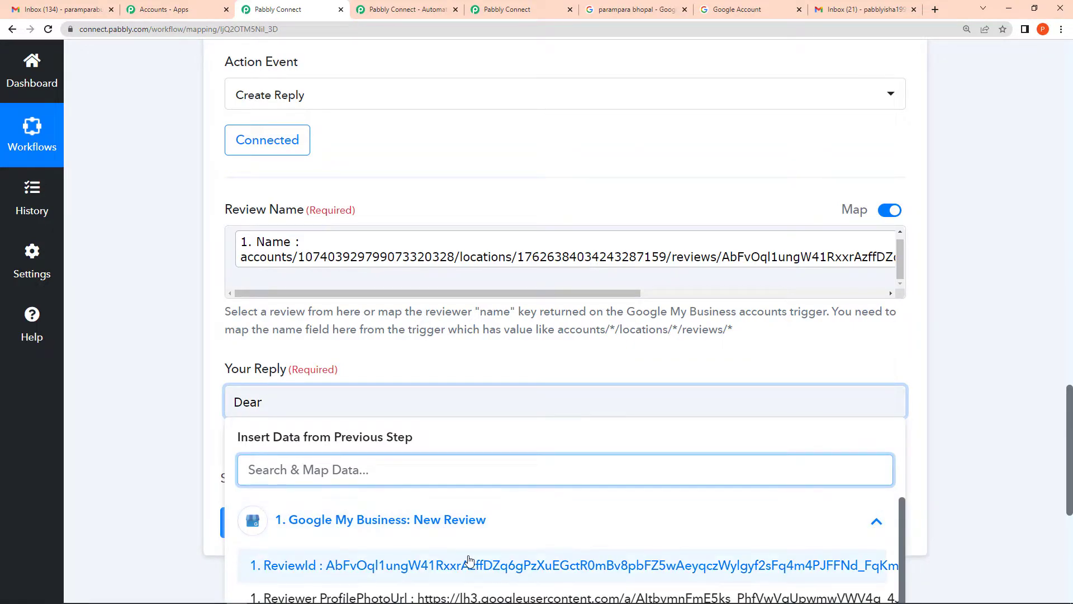
scroll(468, 559, down, 1)
click(464, 475)
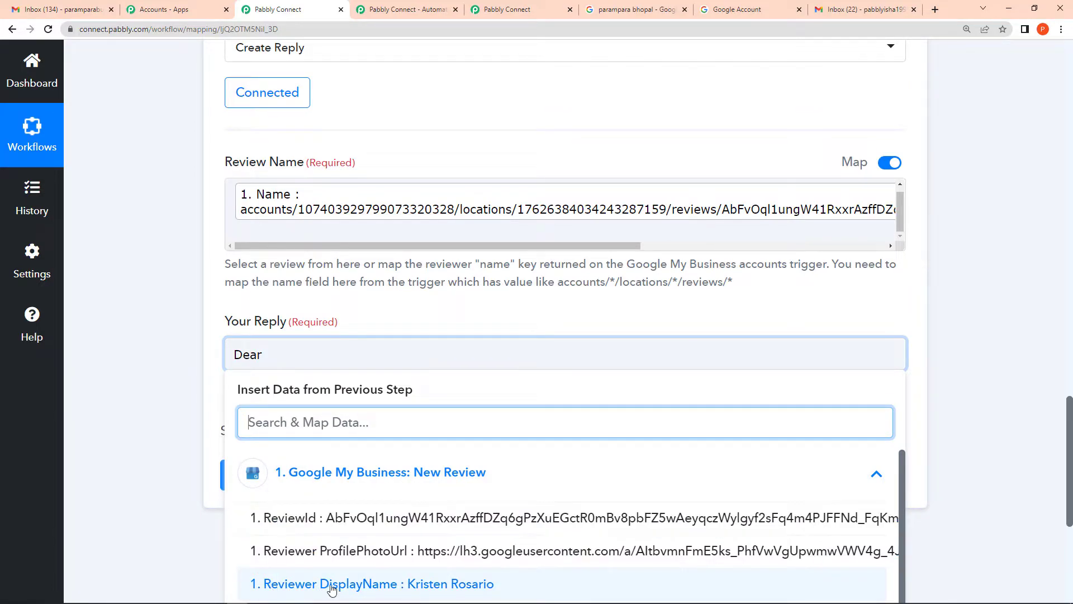
click(413, 585)
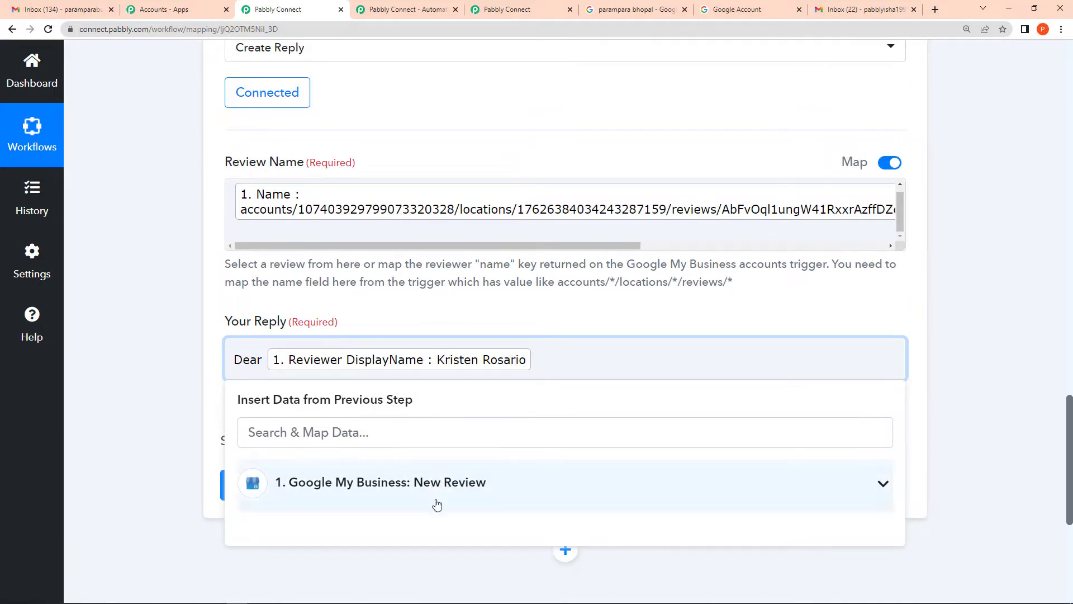
click(938, 342)
click(596, 366)
text(,)
Add the reply line "Thank you for your response. We try our level best to serve you in the best possible way."
key(Return)
text(R)
key(BackSpace)
text(Tha)
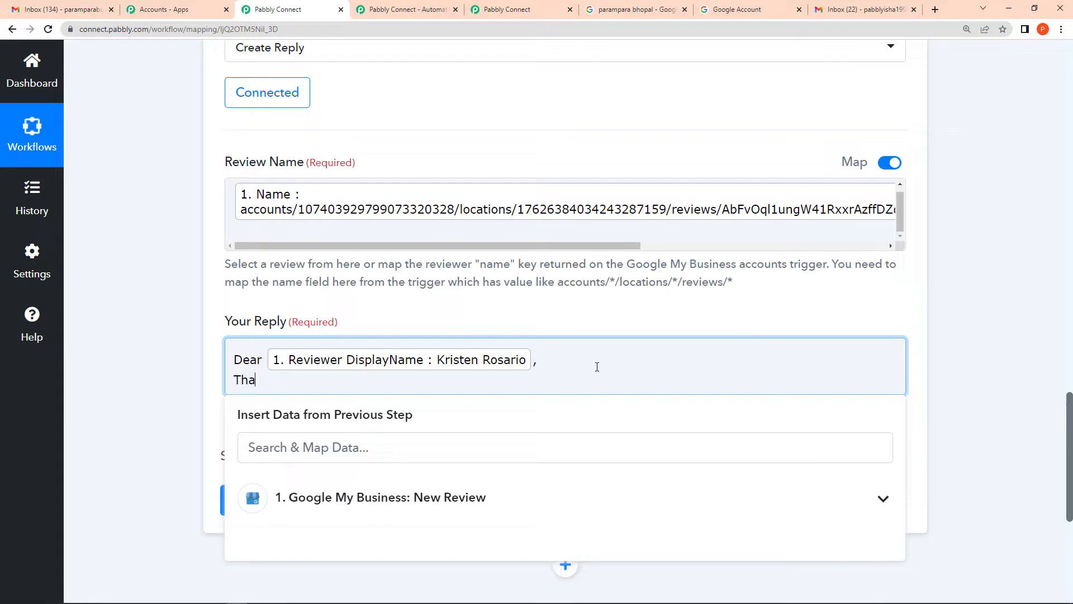
text(nk you for your response.)
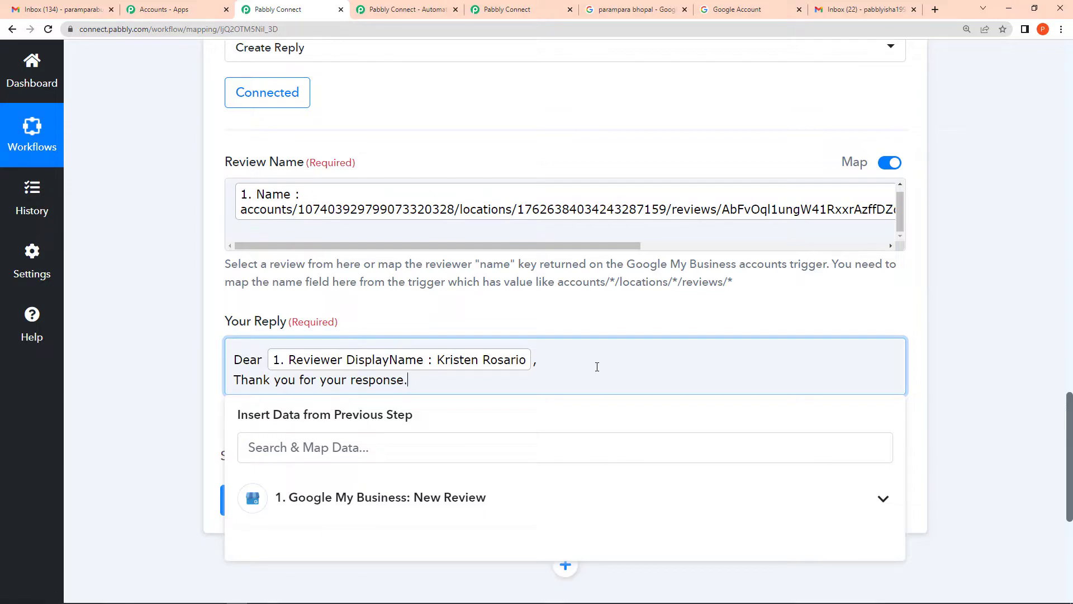
text( We try our level best to ser)
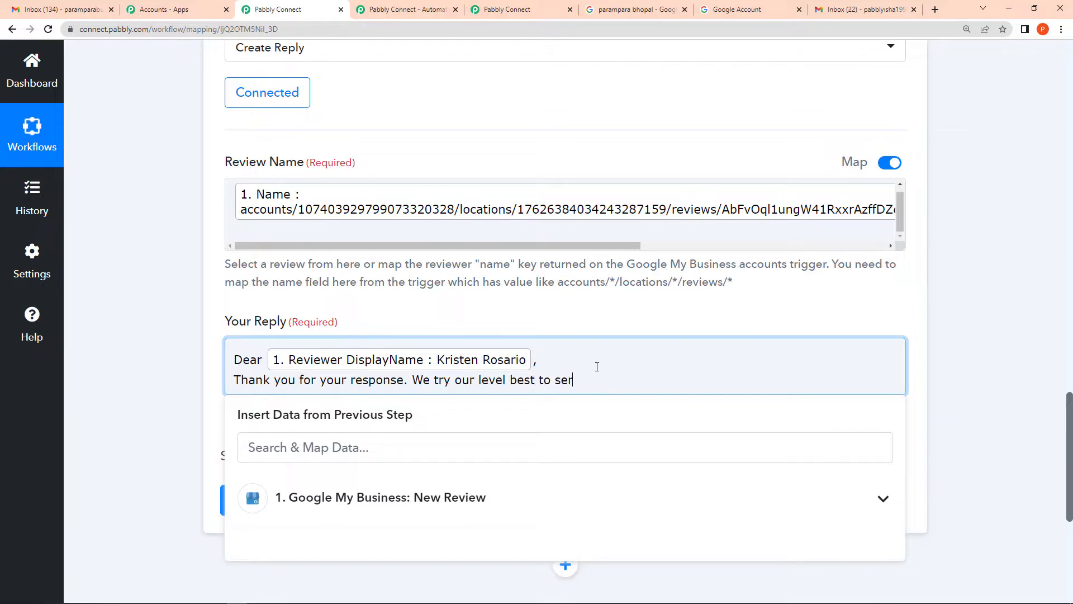
text(ve you in the best possible way.)
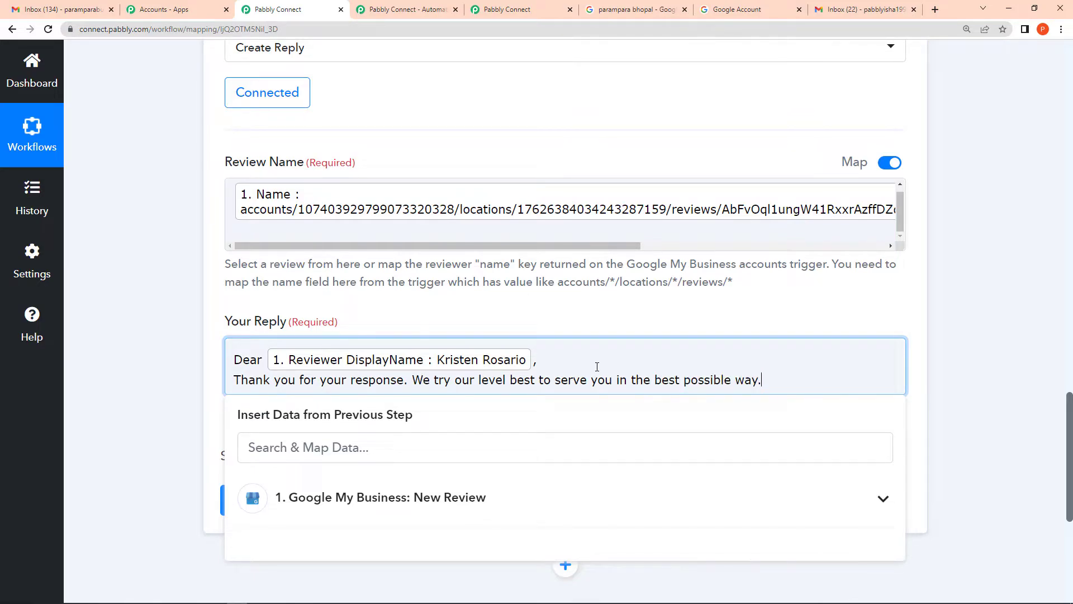
Sign off the reply with "Regards" and "Team Parampara" on separate lines
key(Return)
text(Regards)
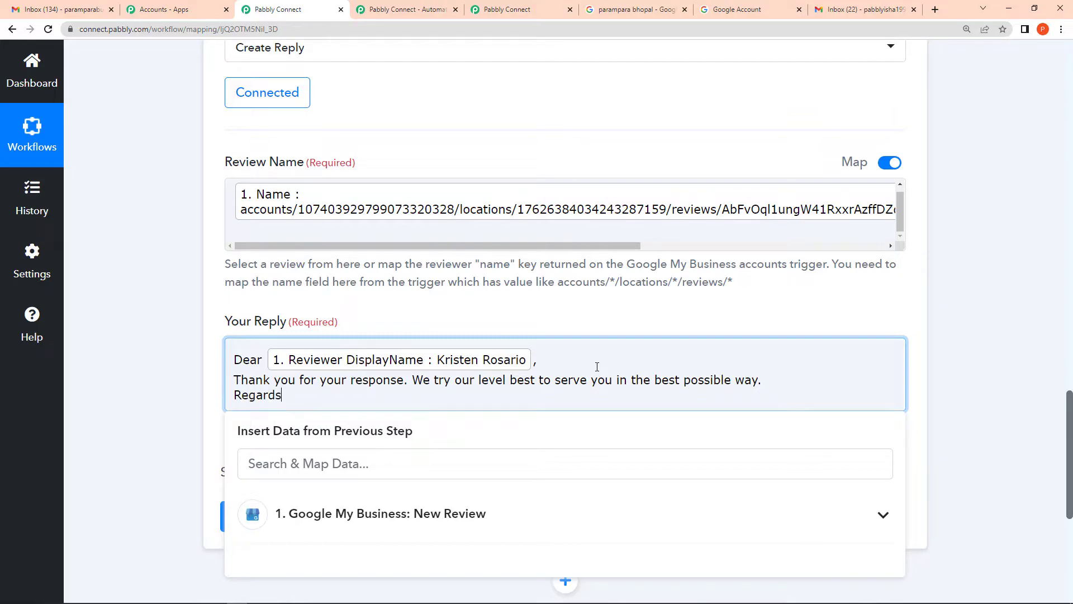
key(Return)
text(Tea)
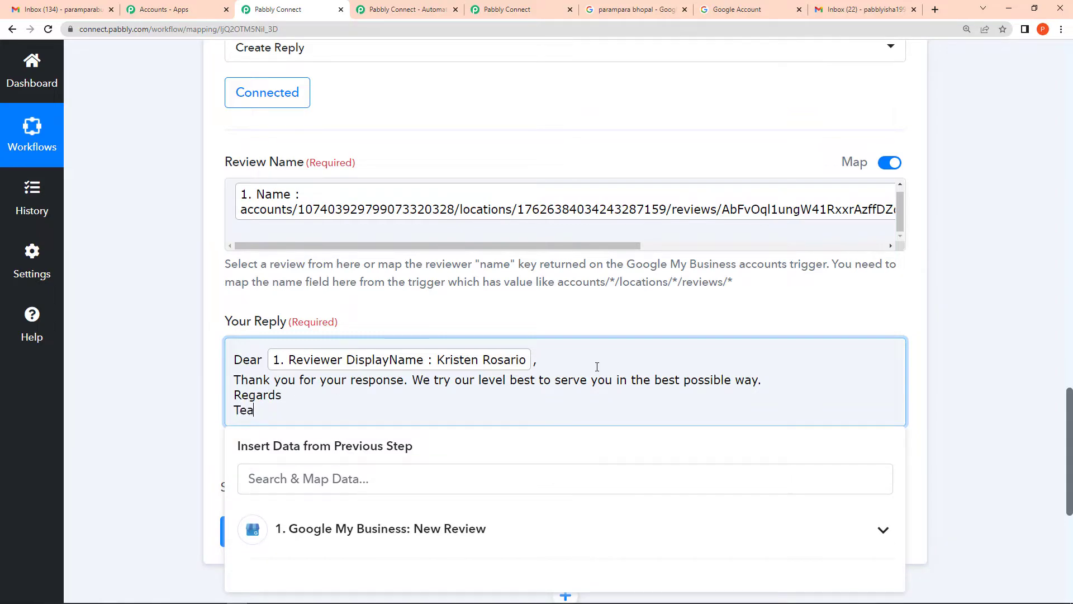
text(m Parampara)
click(807, 299)
Save the Create Reply action, send its test request and review the response received
scroll(402, 500, down, 2)
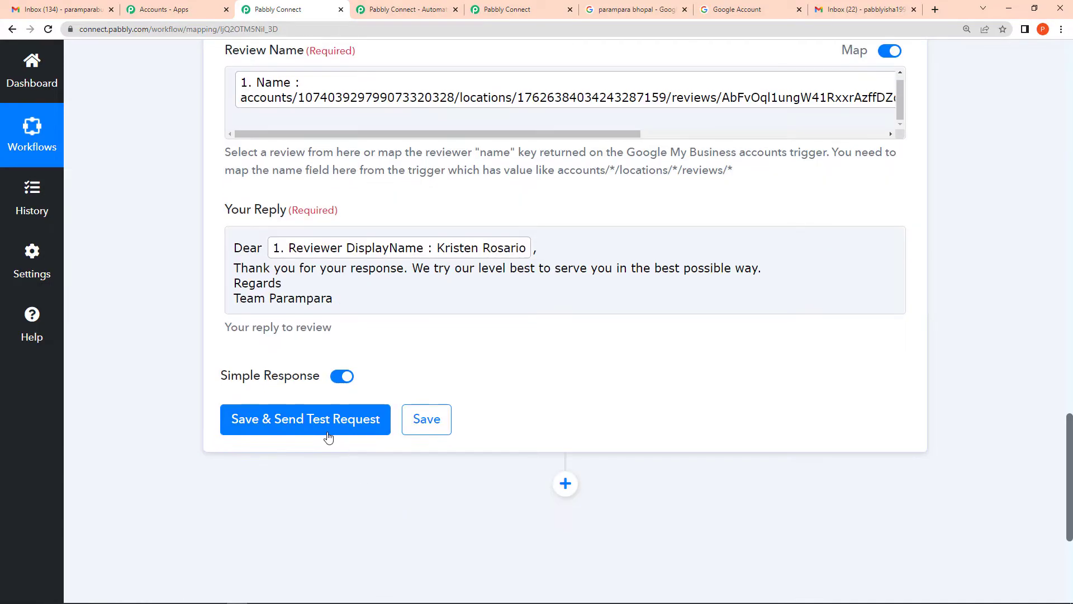
click(305, 426)
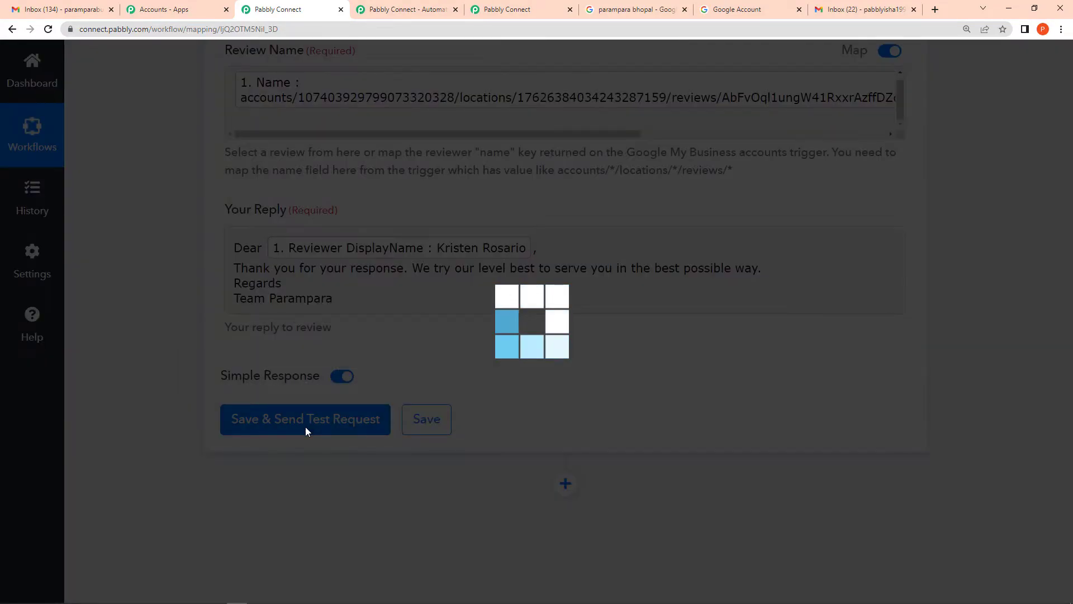
scroll(709, 415, down, 2)
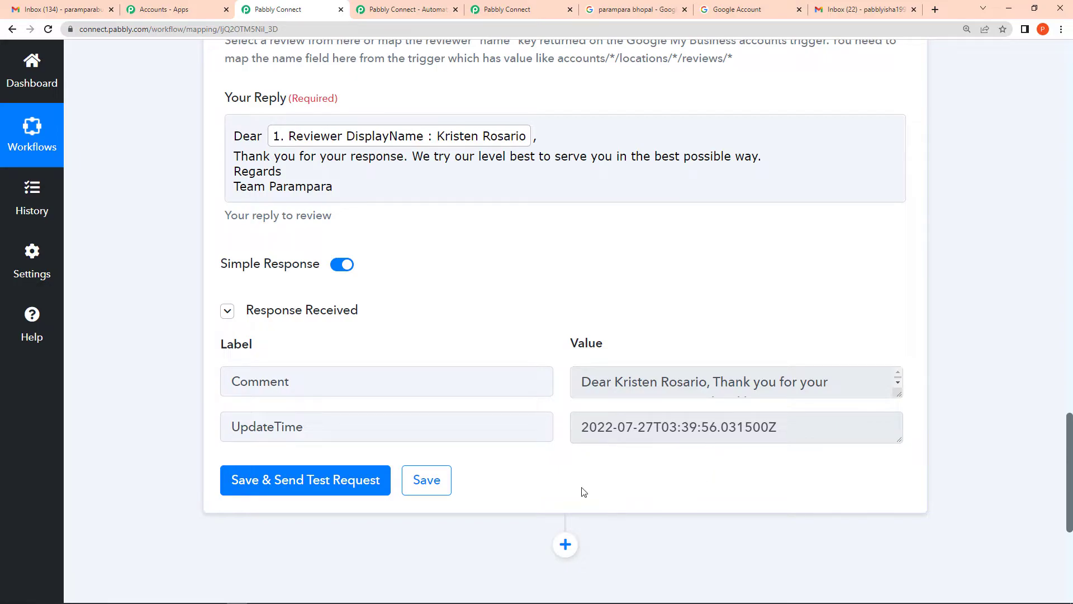
Check how often the New Review trigger looks for new data and look over the configured workflow
scroll(737, 283, up, 10)
scroll(738, 284, up, 15)
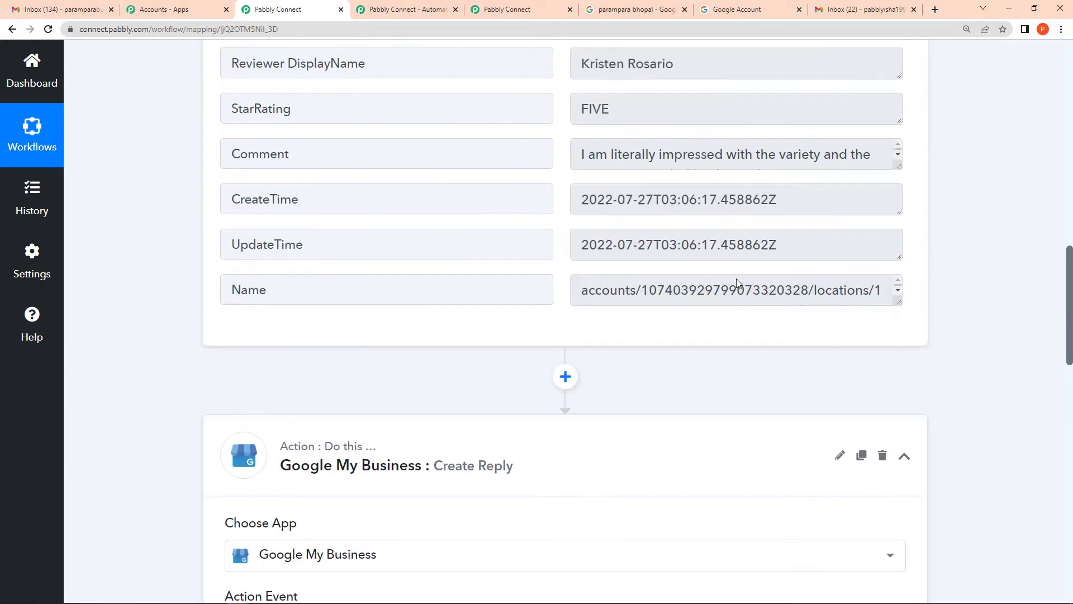
scroll(738, 283, up, 3)
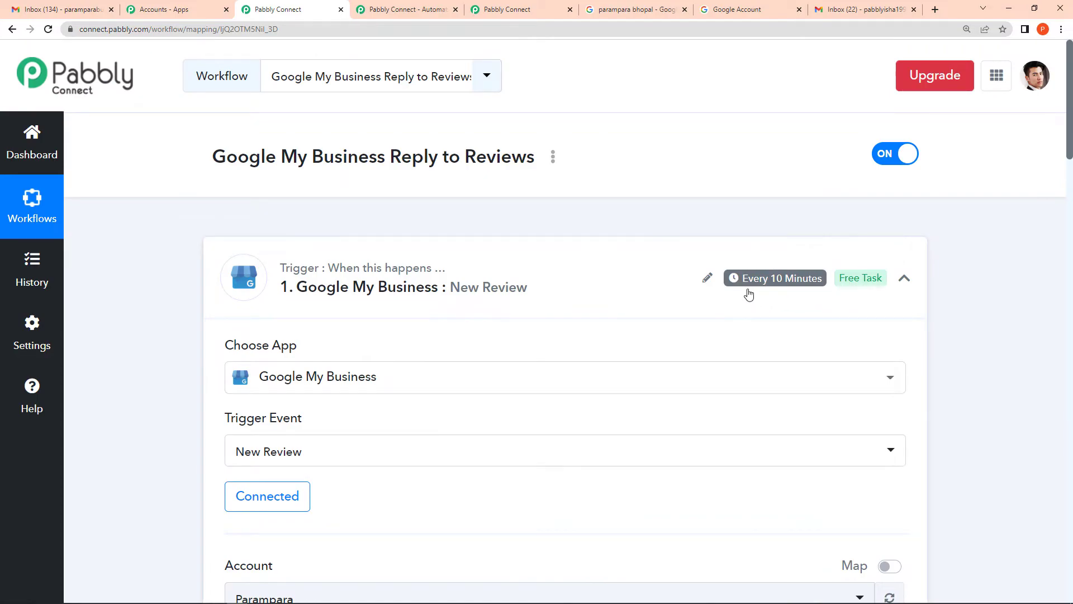
mouse_move(774, 287)
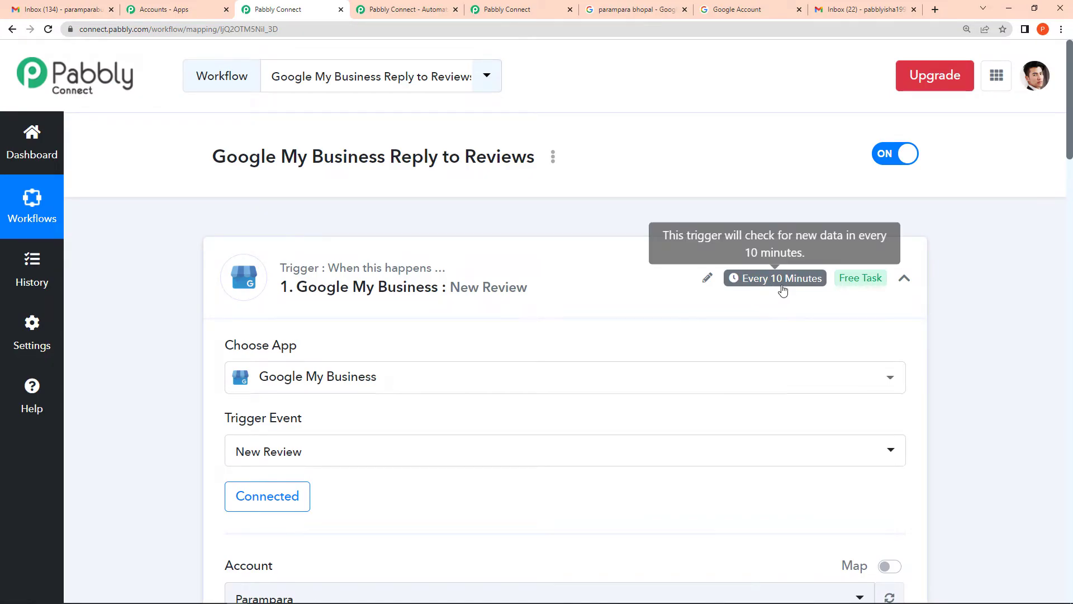
scroll(802, 312, down, 17)
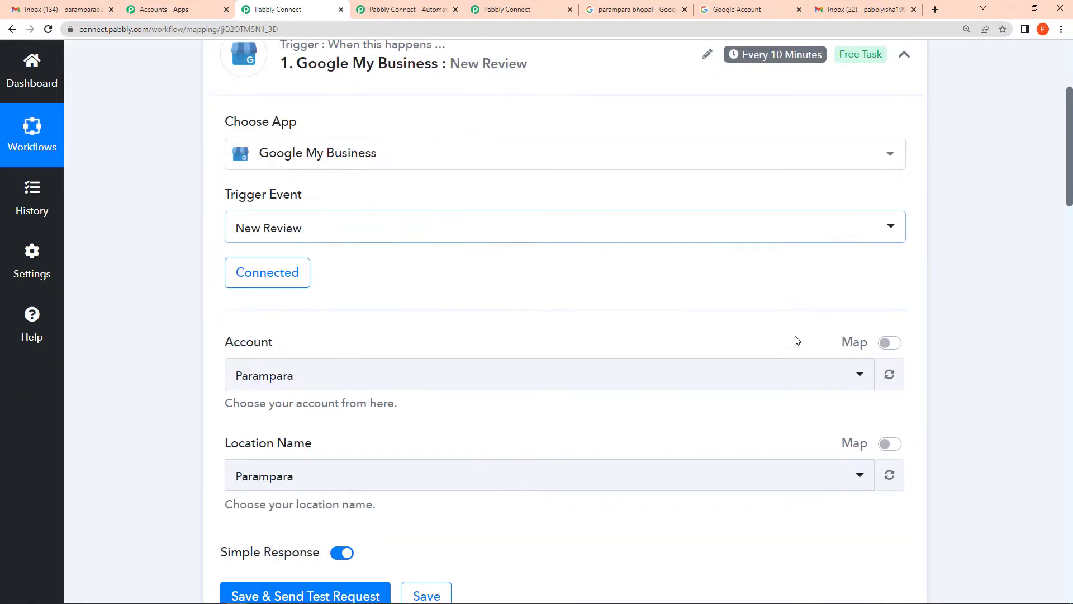
scroll(793, 344, down, 10)
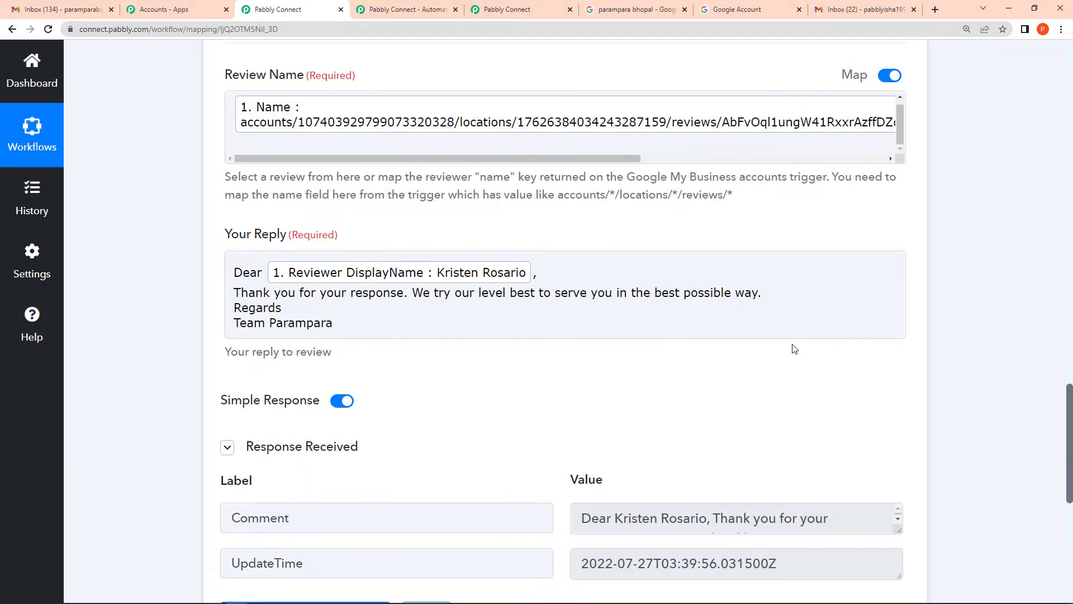
Check Parampara's Google reviews for the owner's reply, close the review list and return to the Pabbly Connect workflow
click(628, 10)
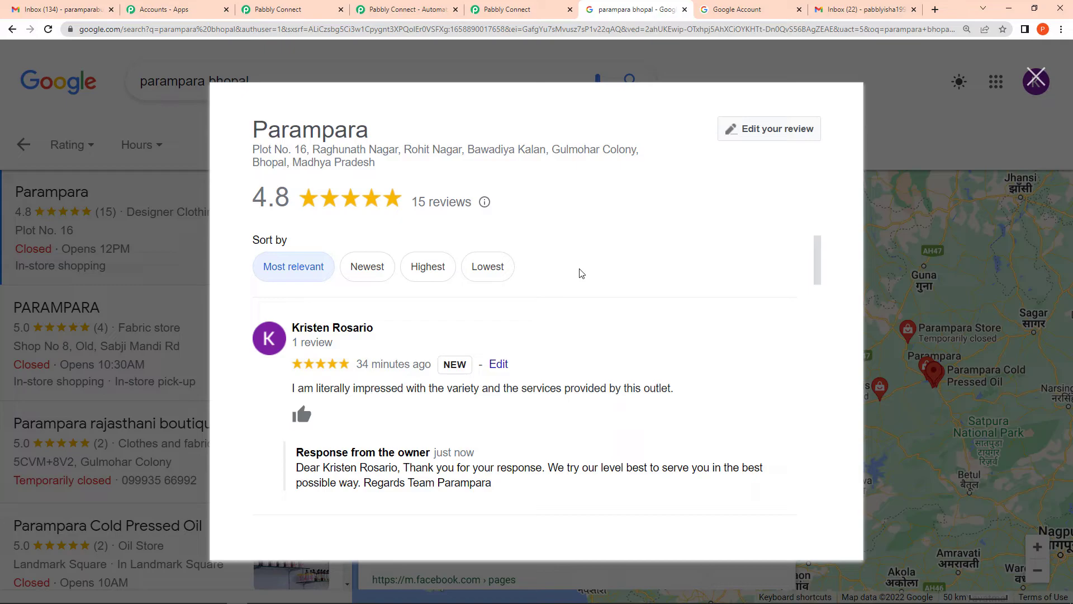
click(1035, 78)
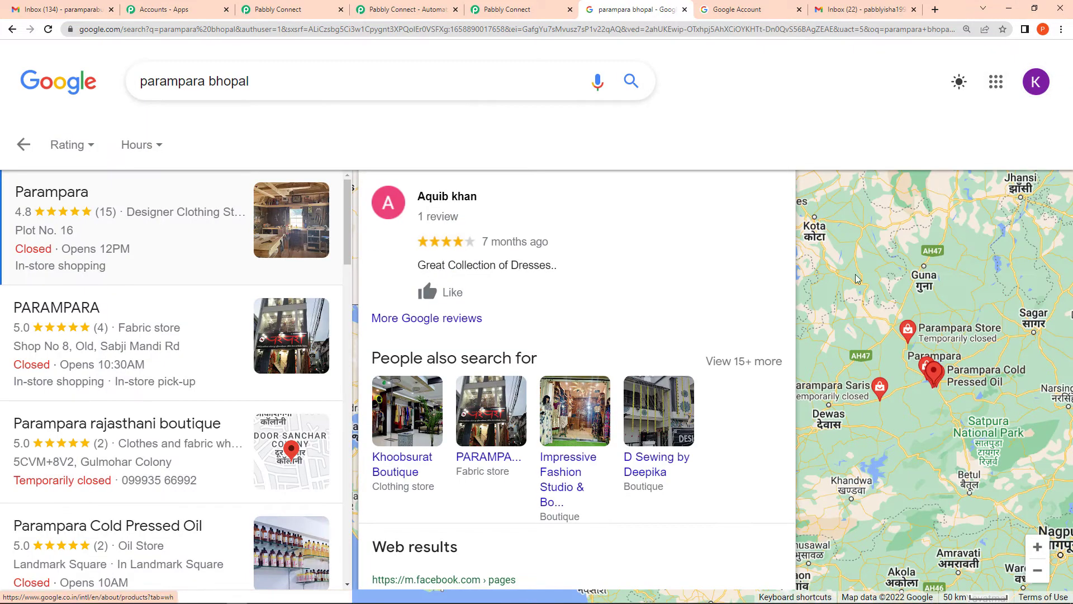
click(312, 14)
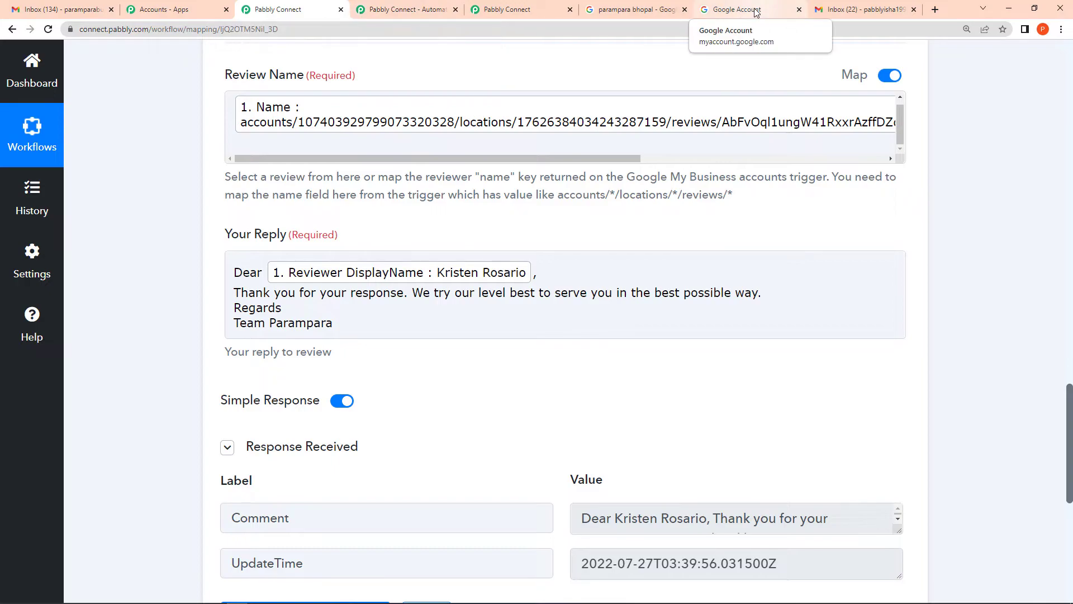
Switch to the Parampara search results signed in as another reviewer and open the form for writing a review
click(341, 10)
click(462, 12)
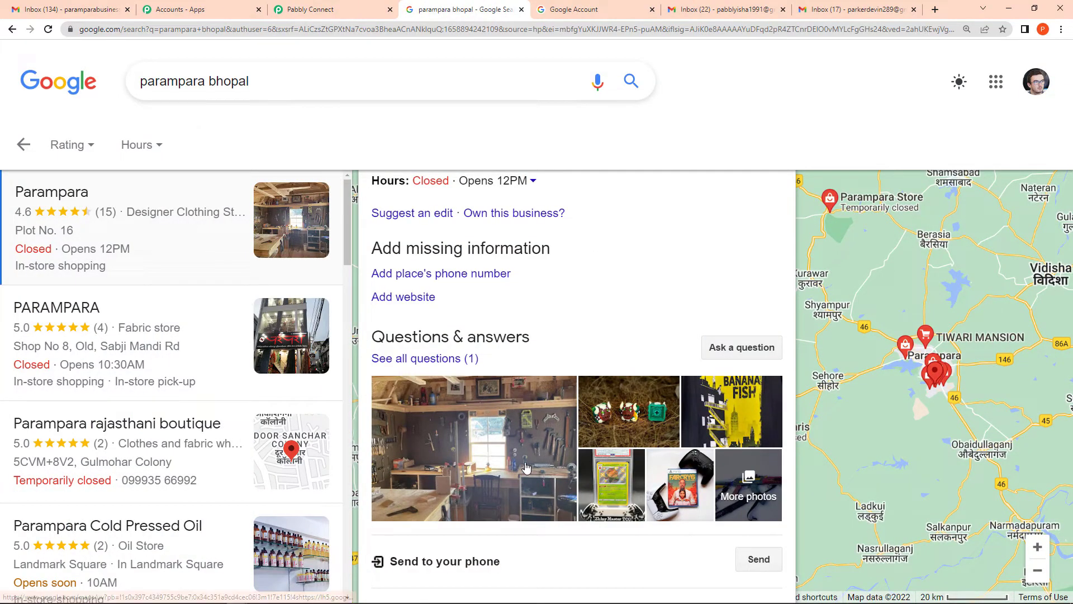
scroll(565, 382, down, 3)
scroll(564, 382, down, 2)
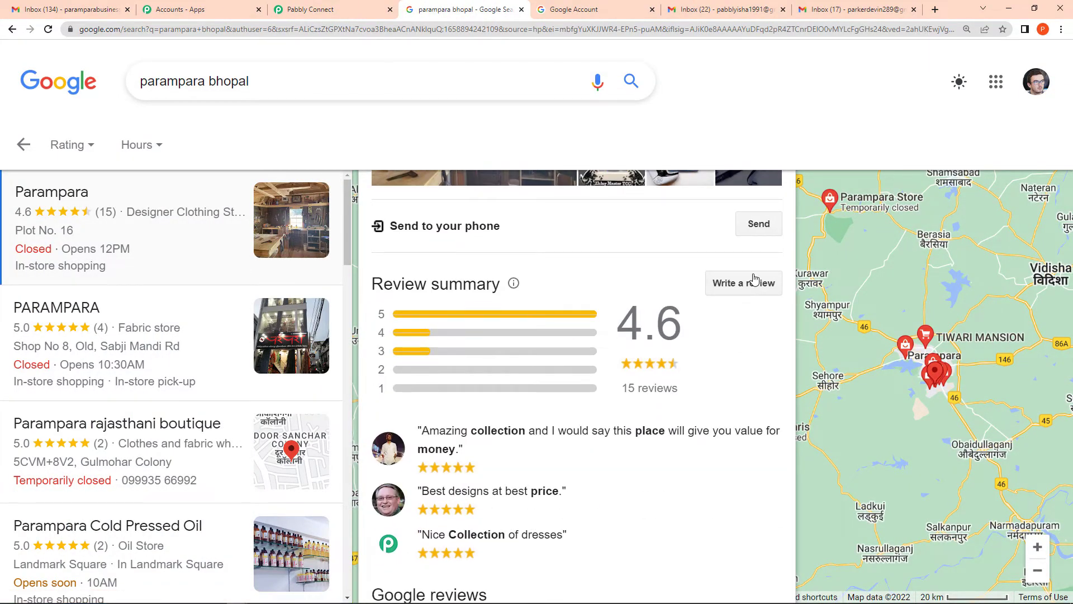
click(743, 291)
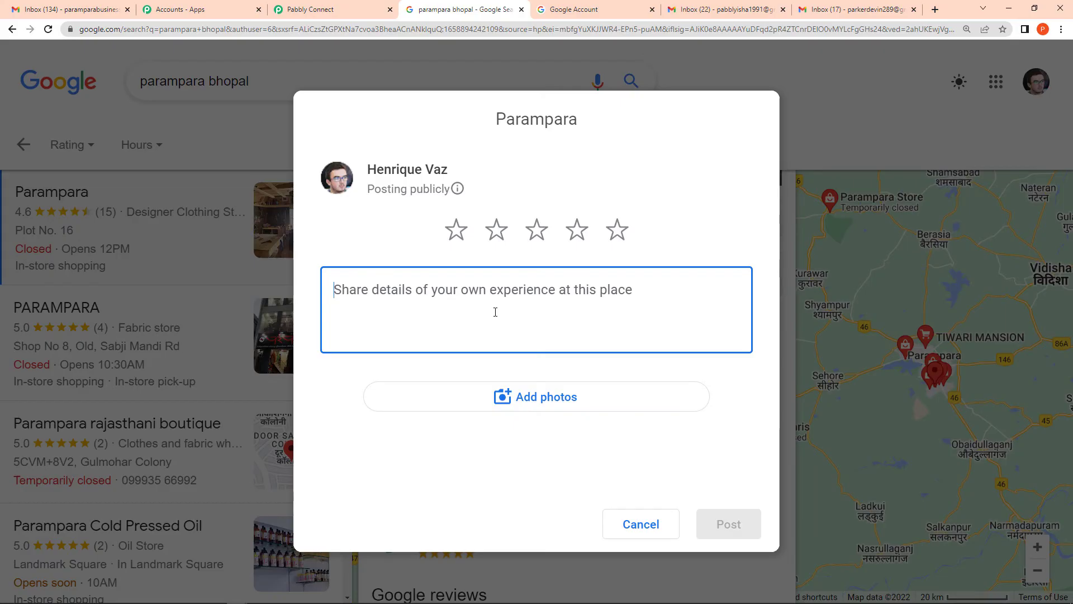
Write the review "Beautiful Collection. Highly Impressive.", give it five stars, post it and dismiss the thank-you dialog
text(Beaut)
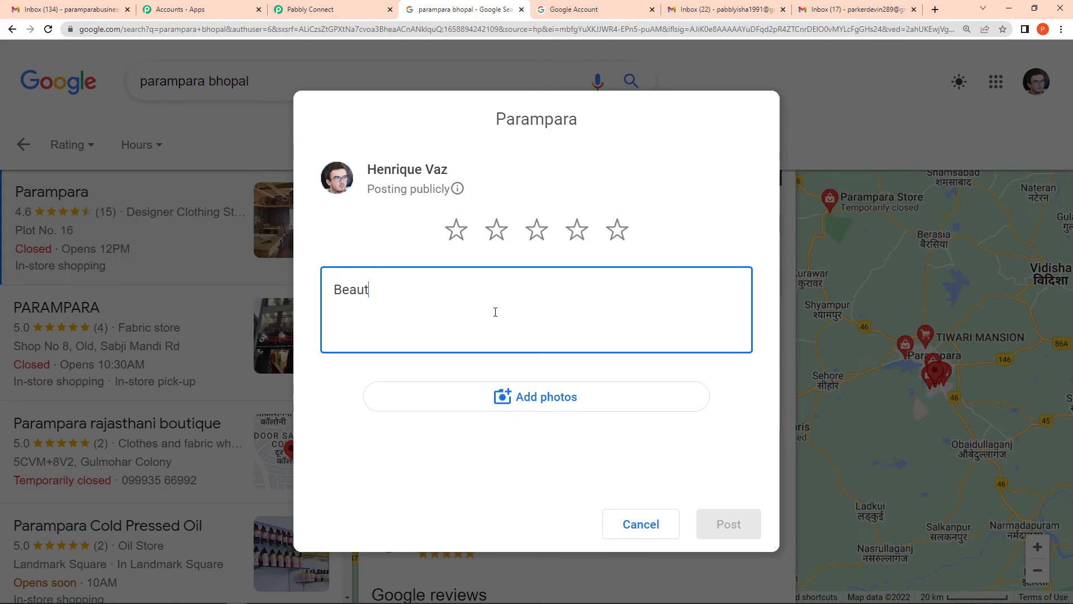
text(iful Collection. Hi)
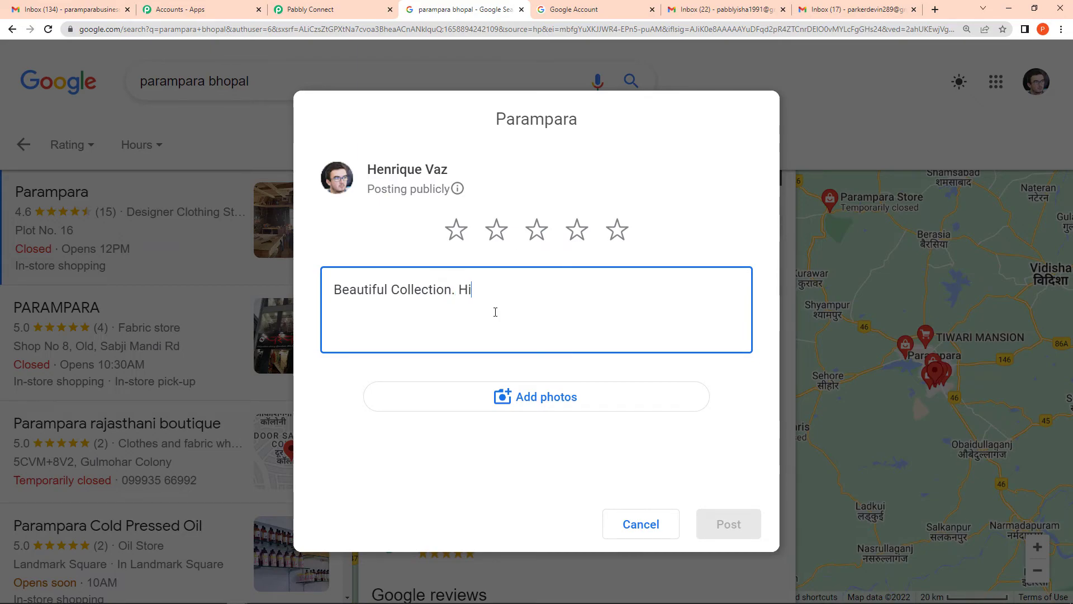
text(ghly Impressive.)
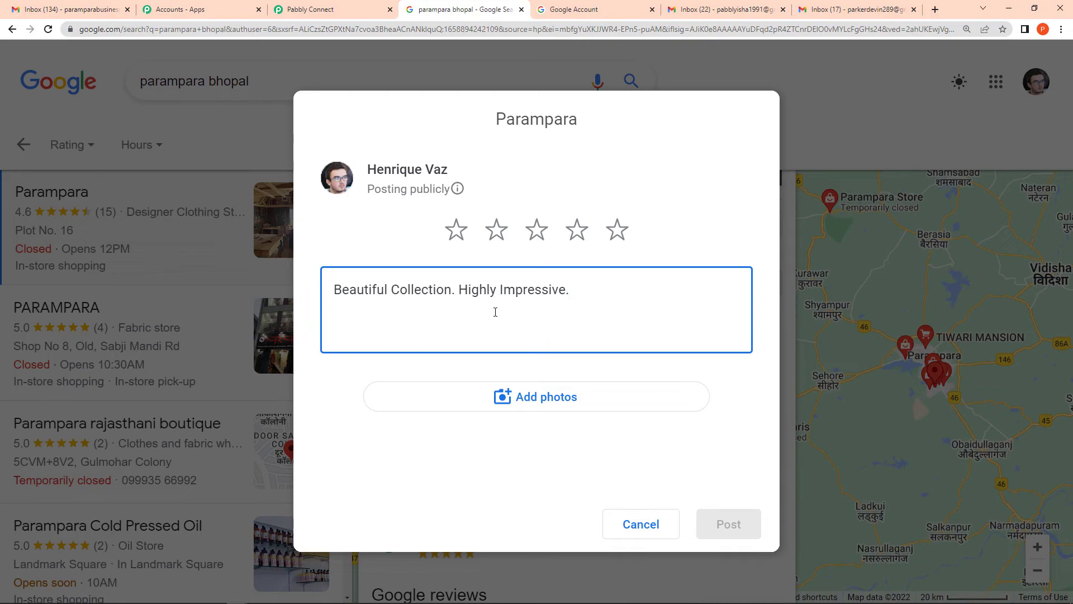
click(617, 230)
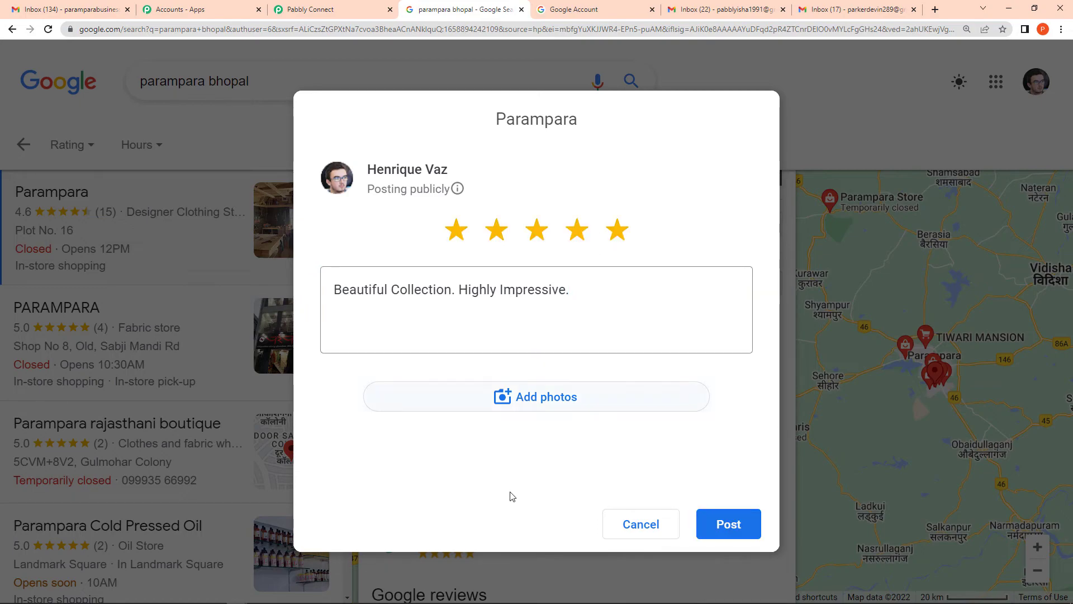
click(728, 524)
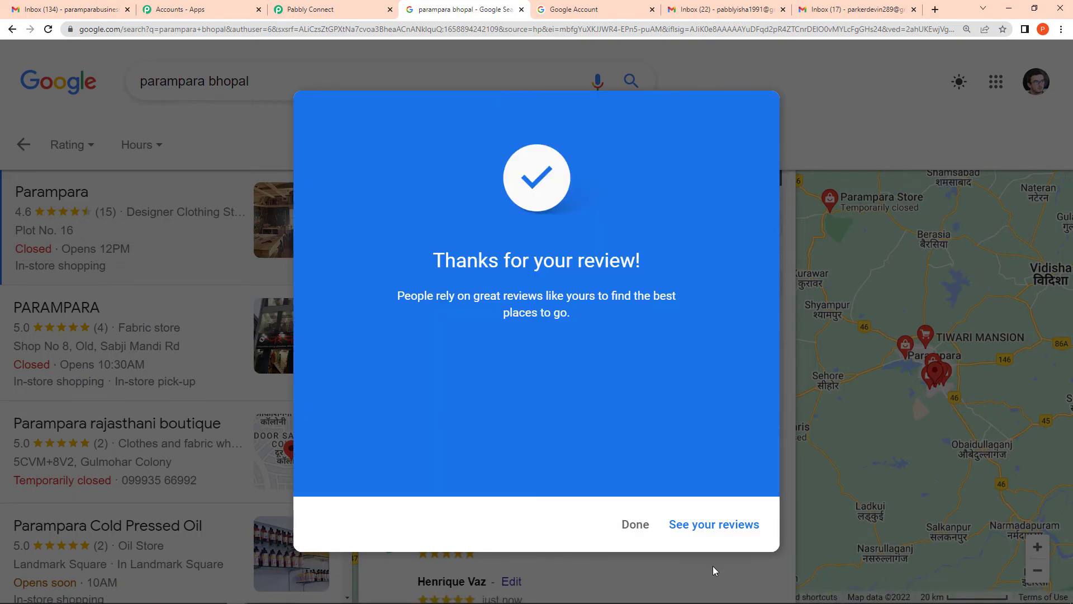
click(634, 520)
Open the full list of Parampara's Google reviews from the second reviewer's account
scroll(559, 519, down, 1)
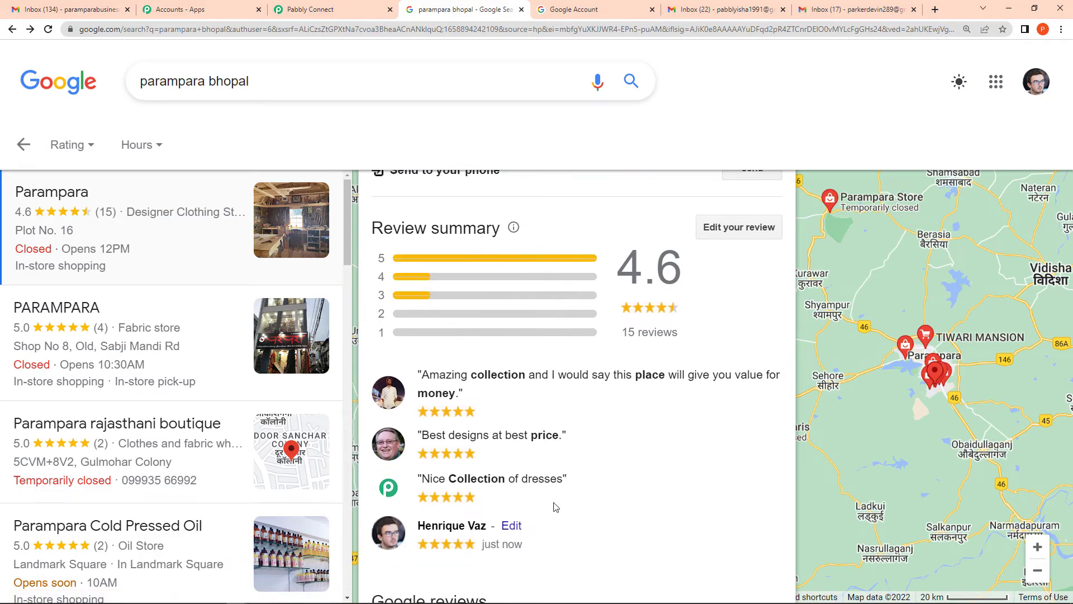
scroll(525, 519, down, 5)
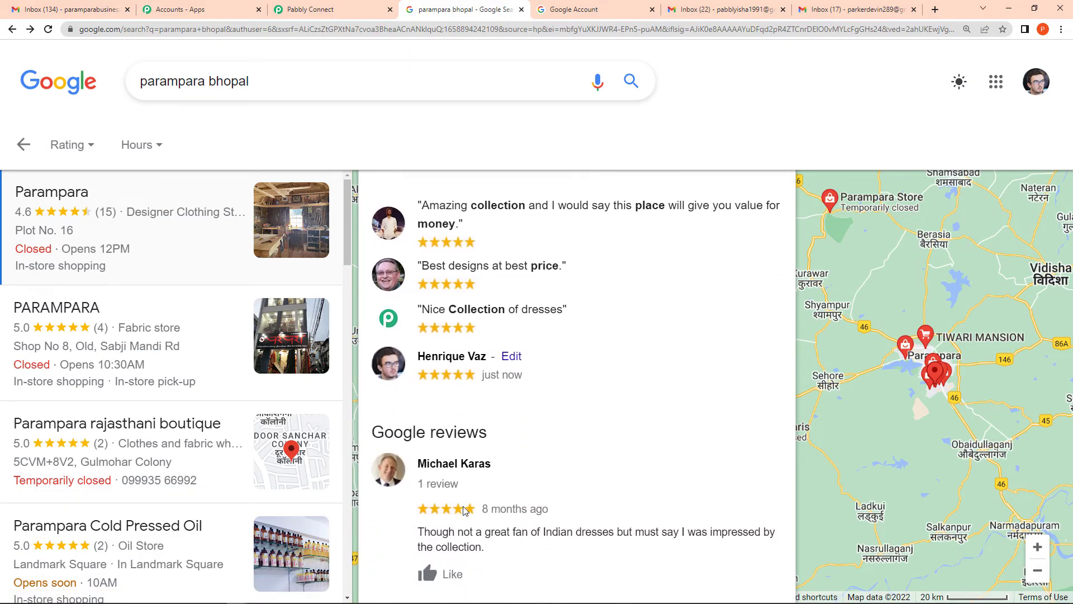
scroll(464, 509, down, 5)
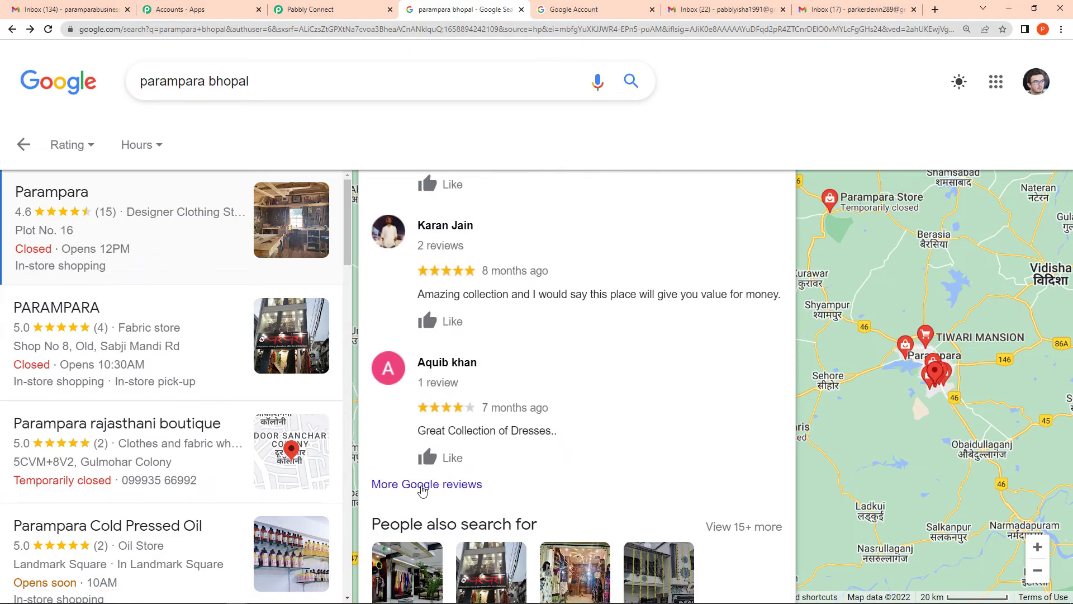
click(423, 484)
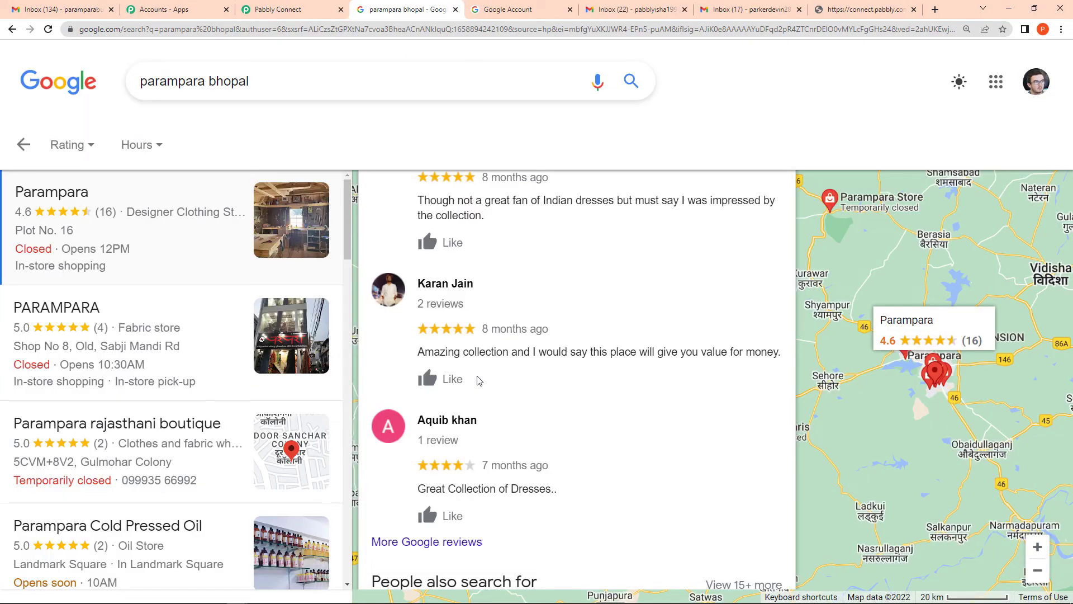
Reload the Parampara search results, check the new review's owner response in the full review list and return to the Pabbly Connect workflow
click(48, 29)
click(101, 178)
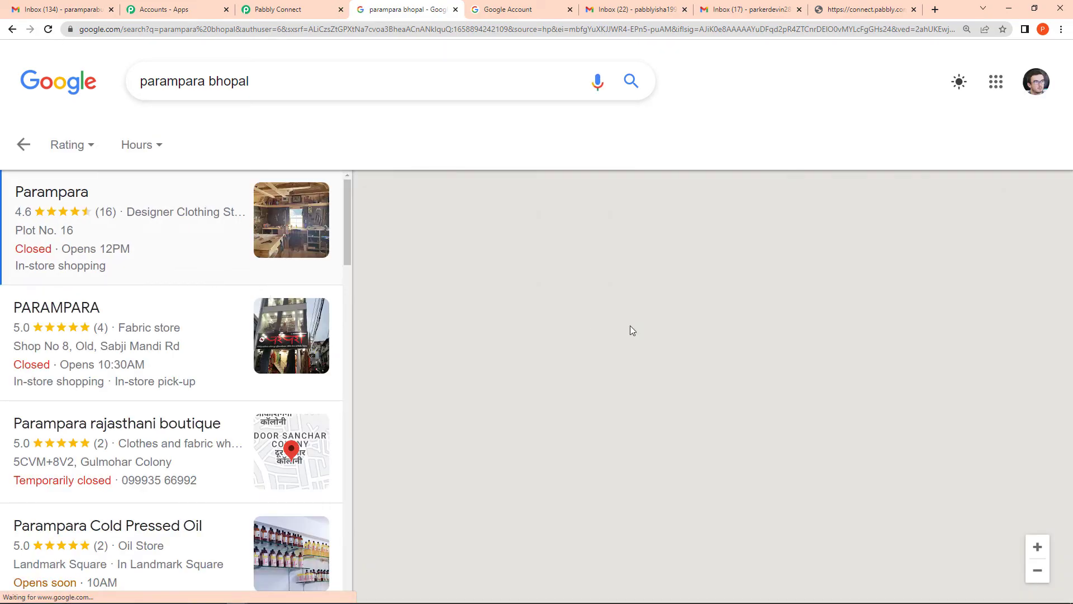
scroll(530, 274, down, 15)
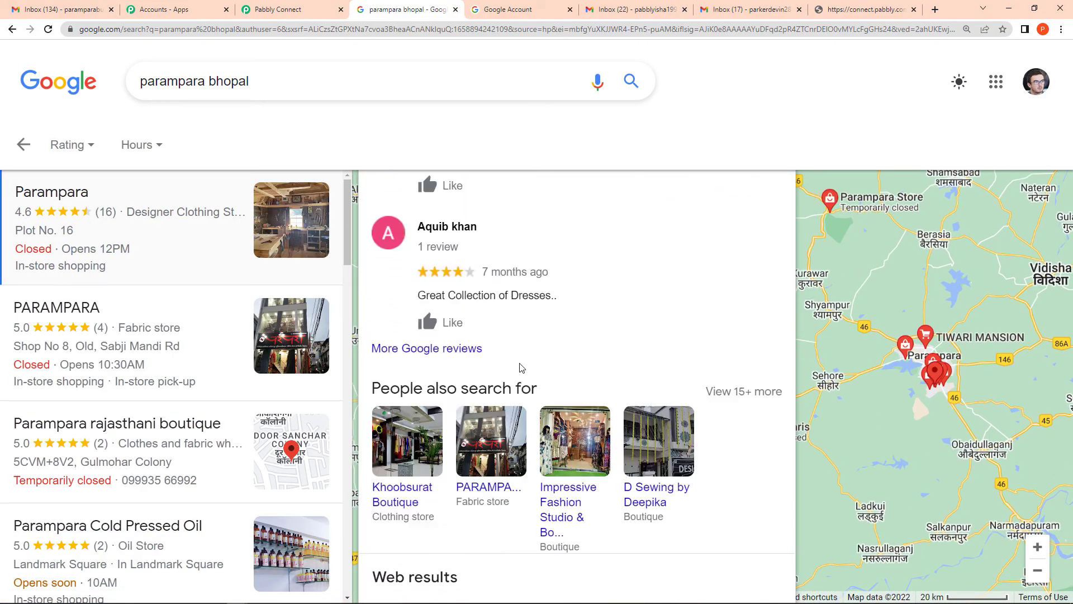
scroll(436, 370, up, 2)
click(406, 206)
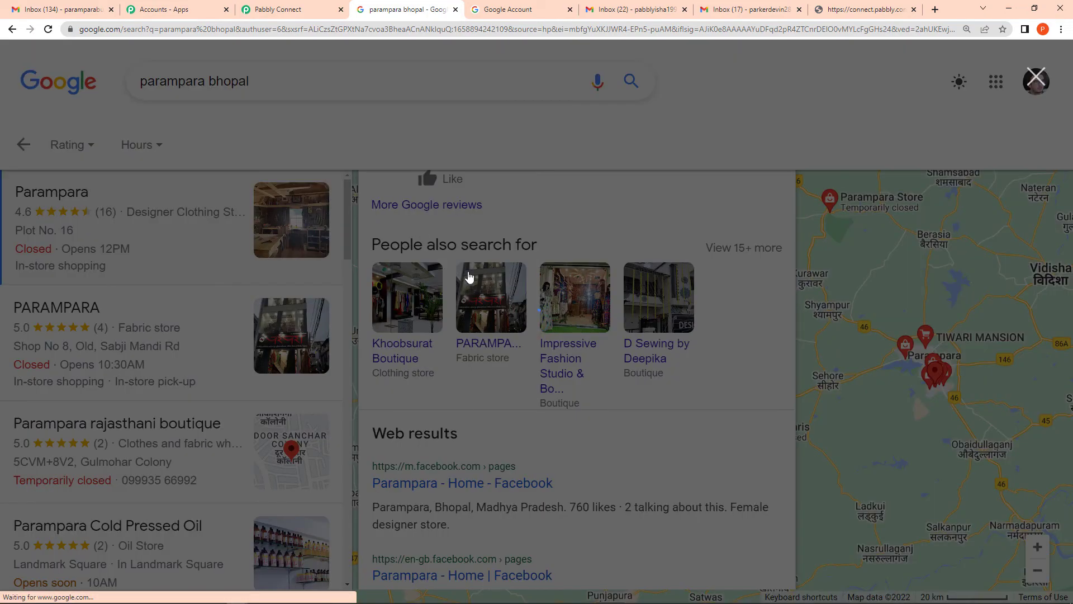
scroll(594, 427, down, 2)
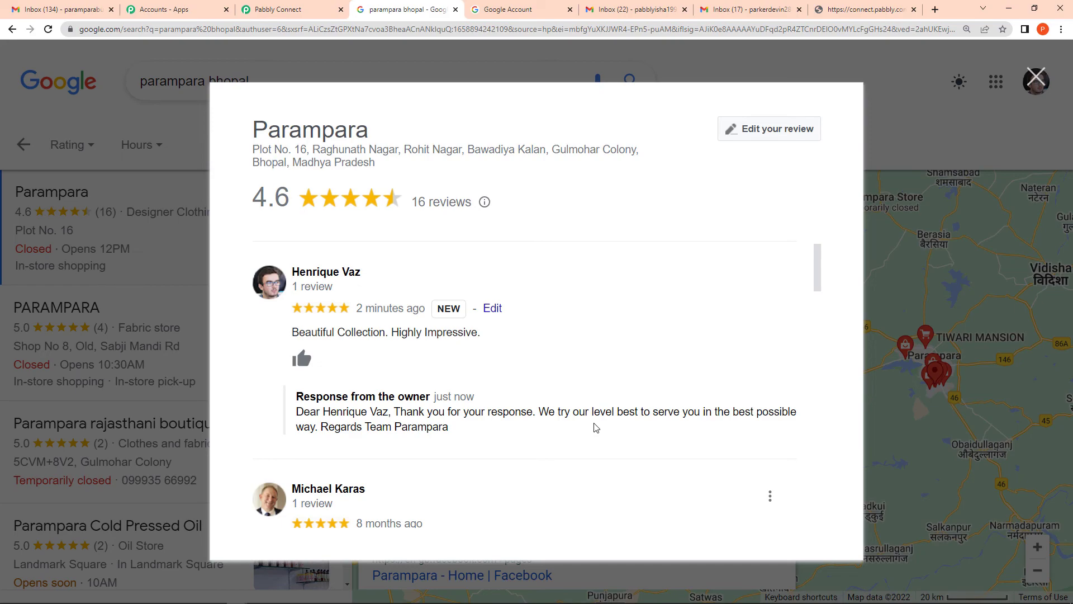
click(285, 10)
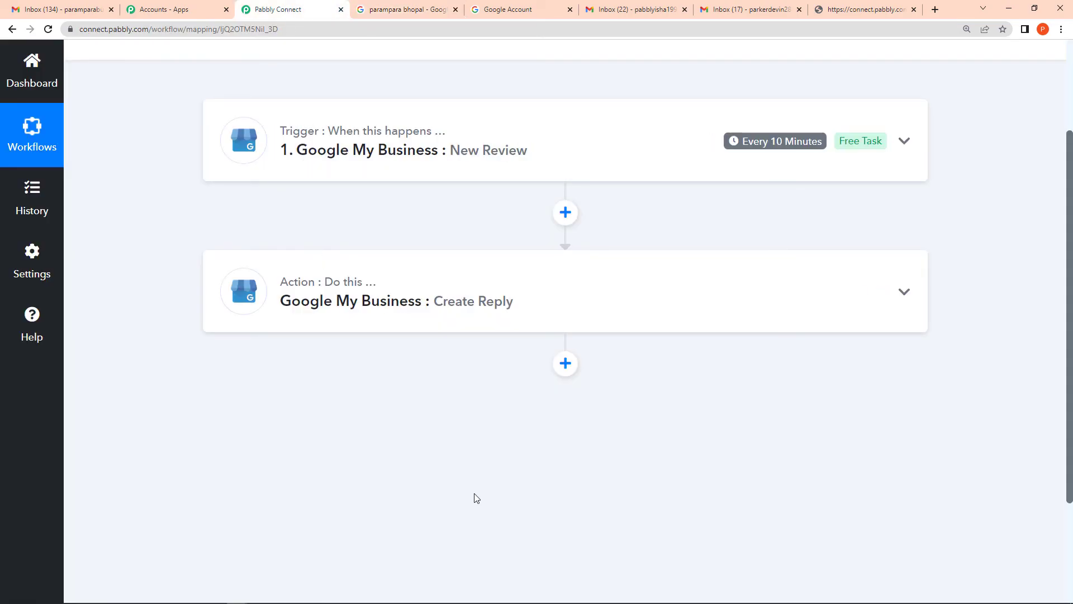